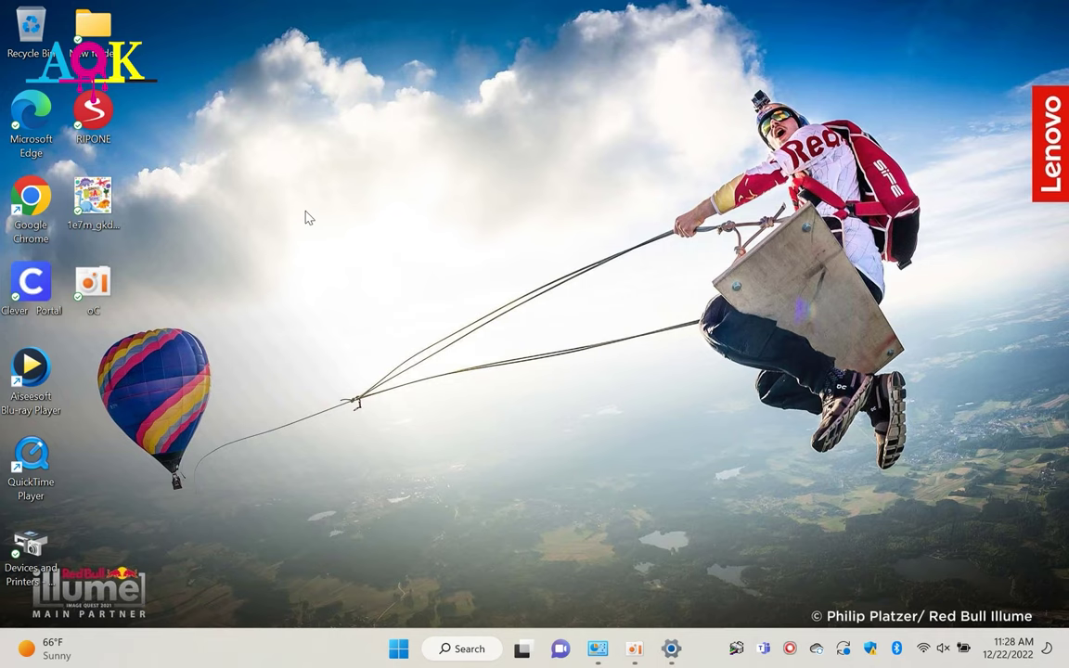
# Launch PartnerRIP Pro from the RIPONE desktop icon
pyautogui.doubleClick(105, 131)
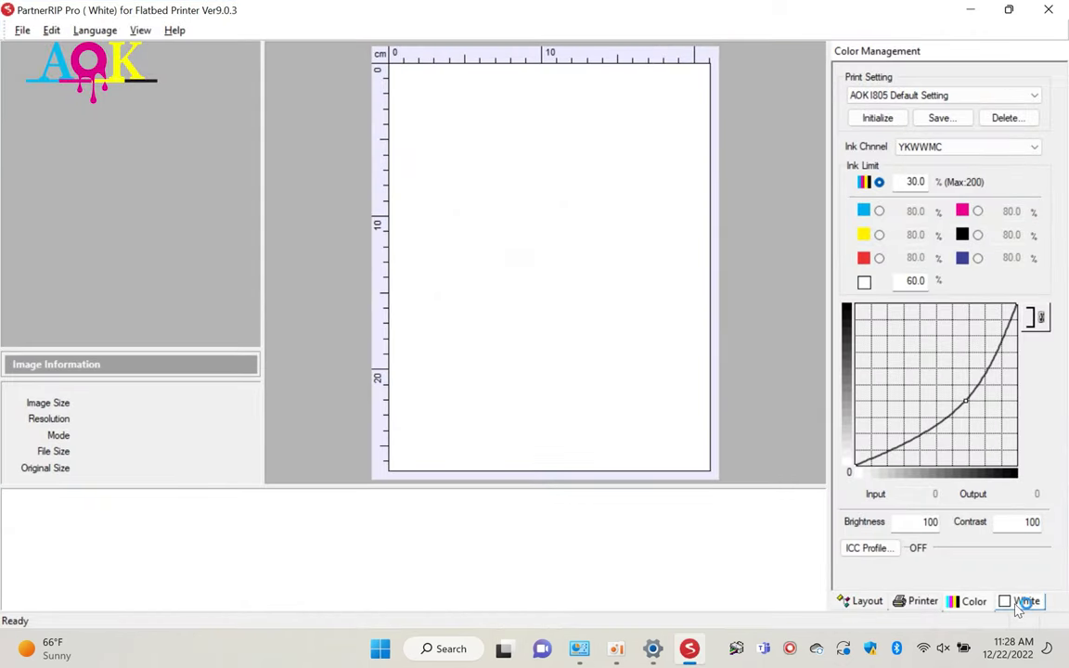
# Show the White Ink Control settings and list the White Layer Generation modes
pyautogui.click(1020, 603)
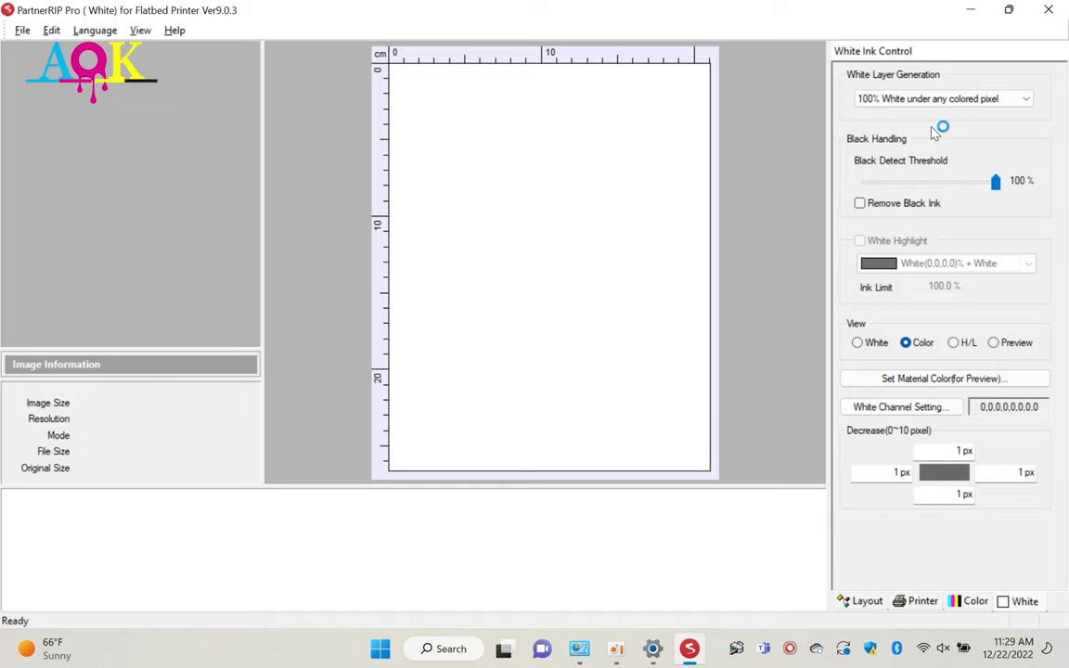
pyautogui.click(939, 99)
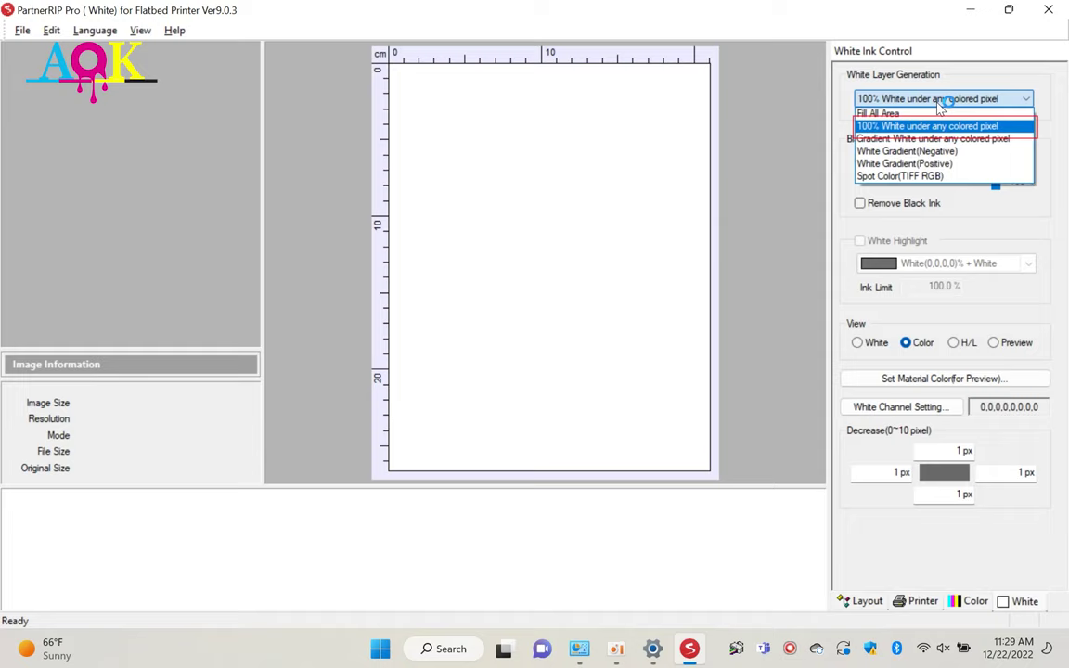
# Keep '100% White under any colored pixel' and select the 50% colour and 130% white ink limits
pyautogui.click(941, 127)
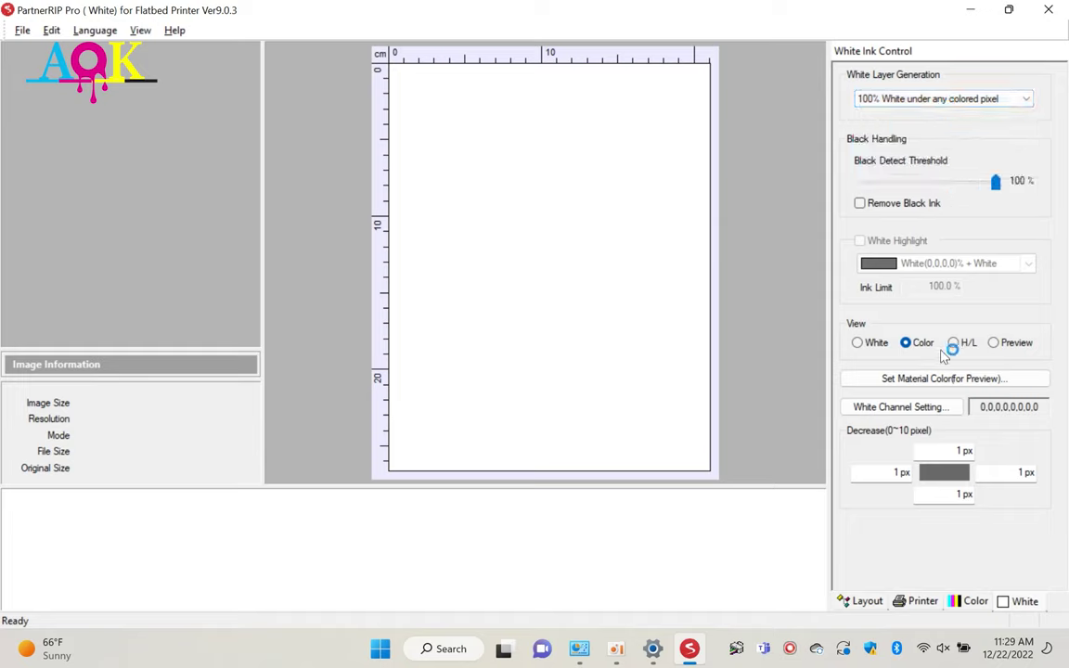
pyautogui.click(969, 601)
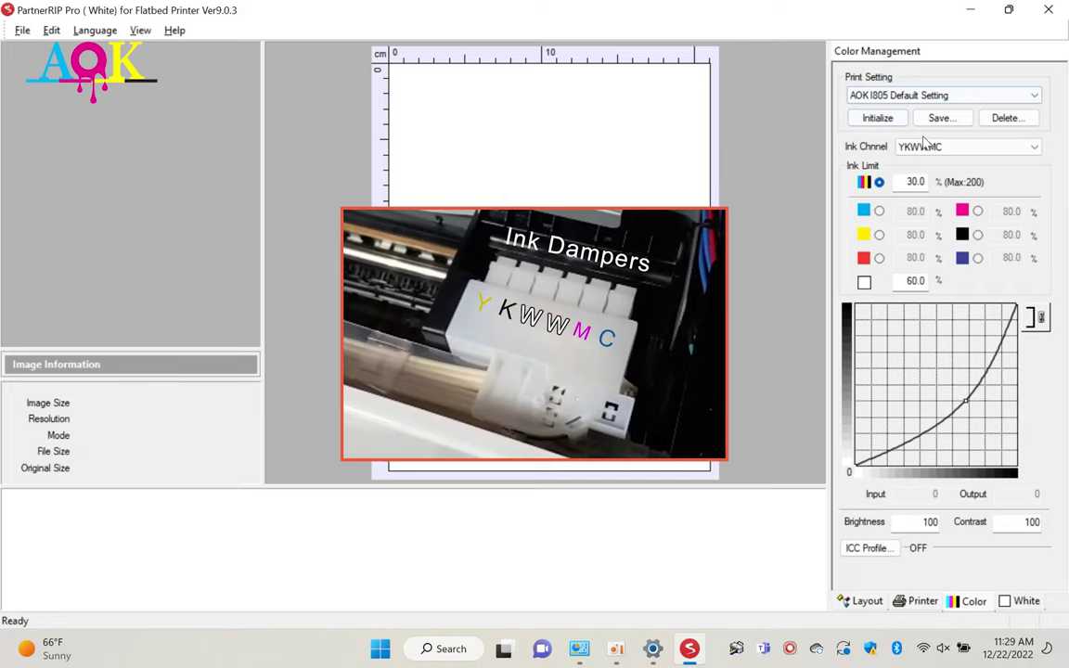
pyautogui.doubleClick(915, 182)
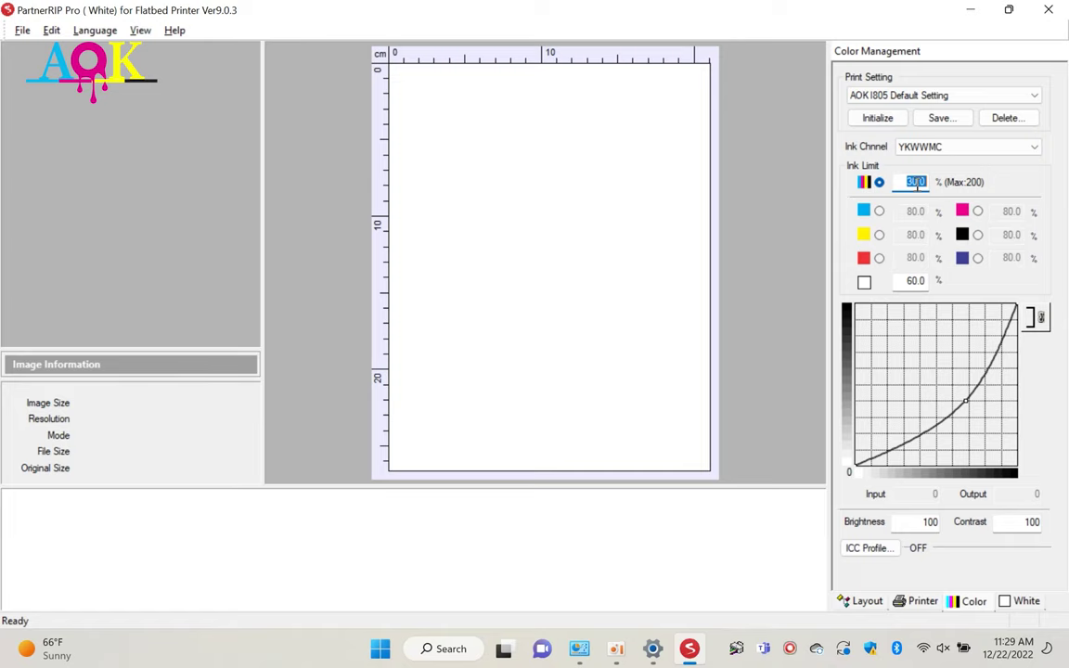
pyautogui.doubleClick(913, 279)
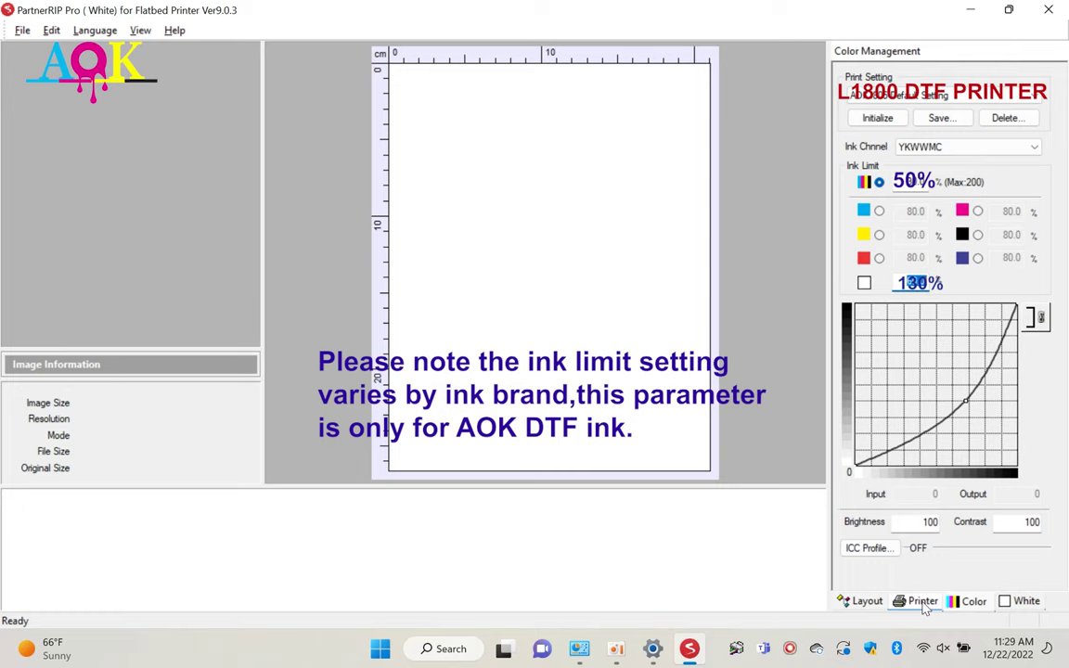
# Set the printer port to USB038 <EPSON L805 Series>
pyautogui.click(922, 602)
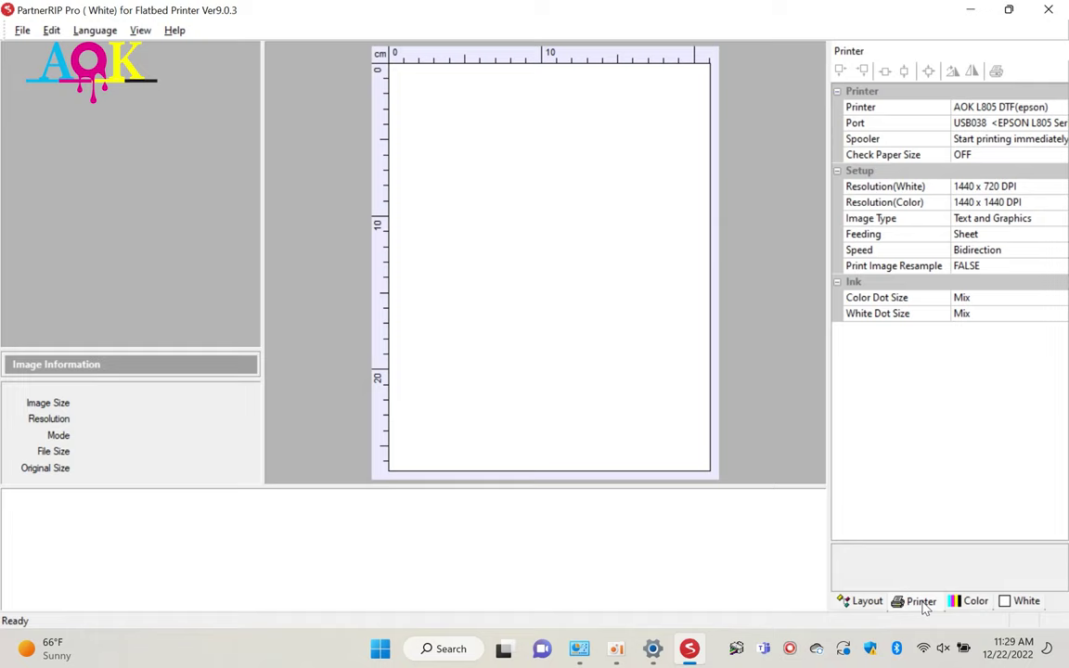
pyautogui.click(1058, 124)
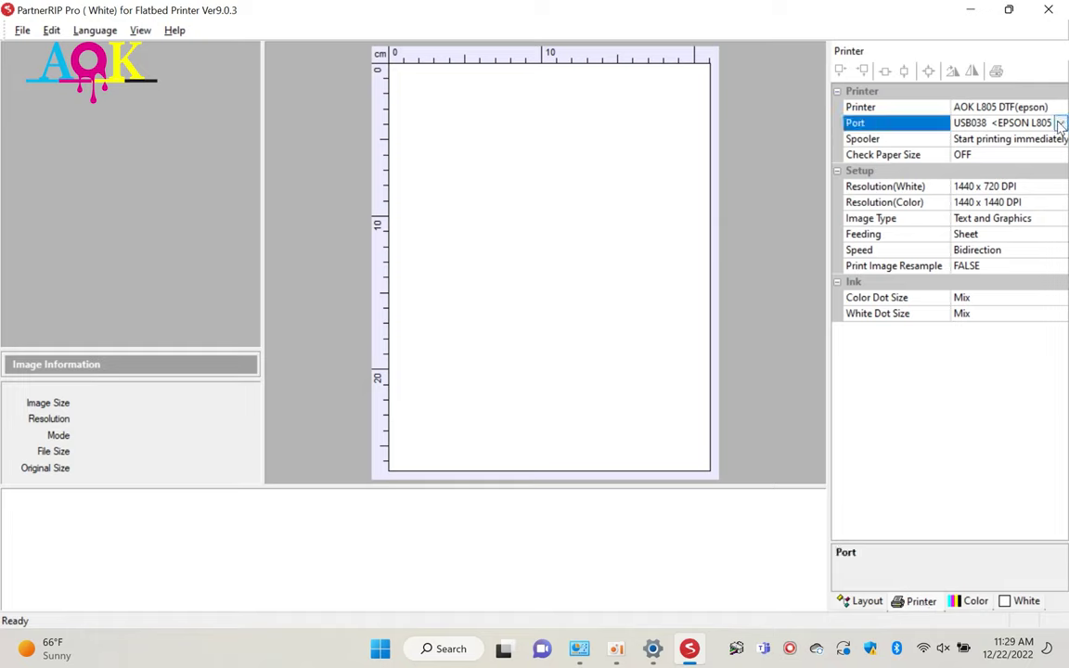
pyautogui.click(1060, 123)
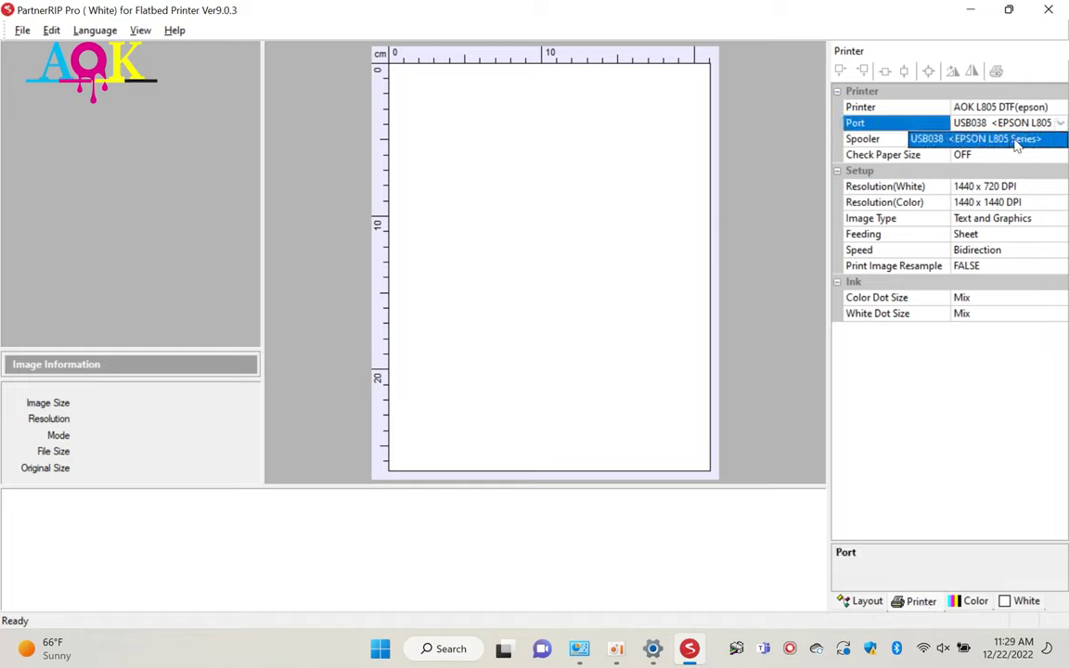
pyautogui.click(1018, 139)
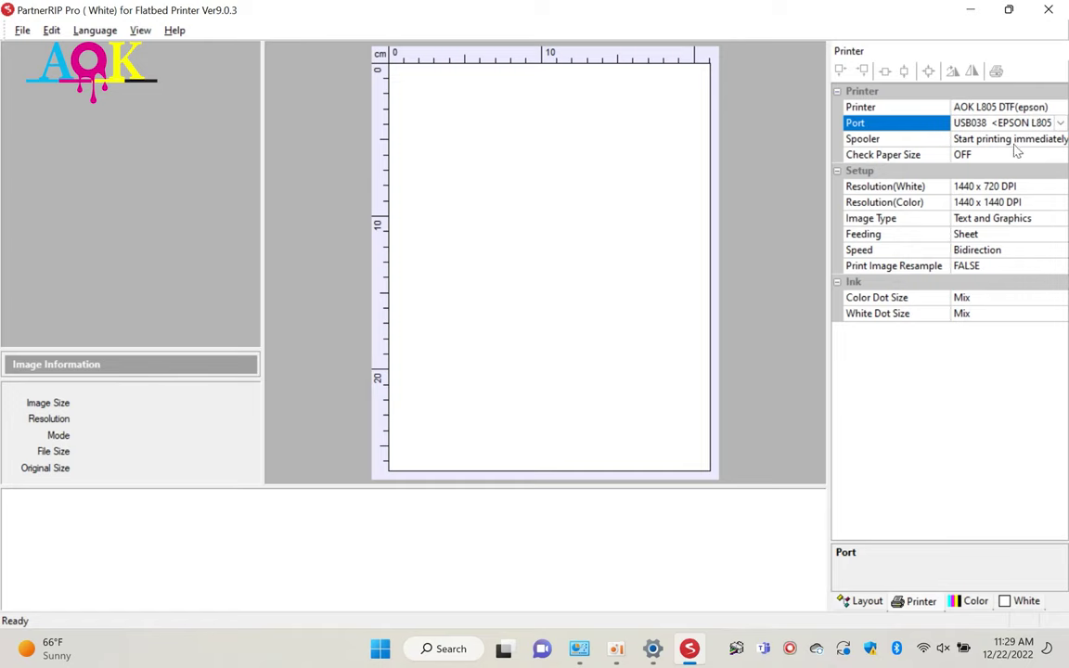
pyautogui.hotkey('alt', 'Down')
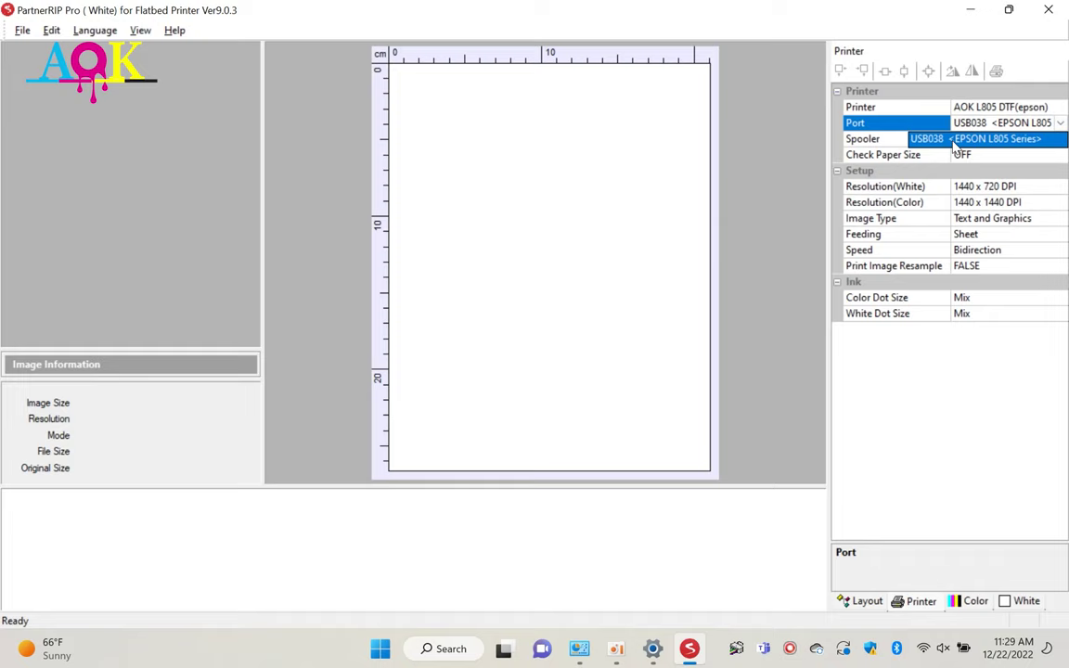
pyautogui.click(1016, 139)
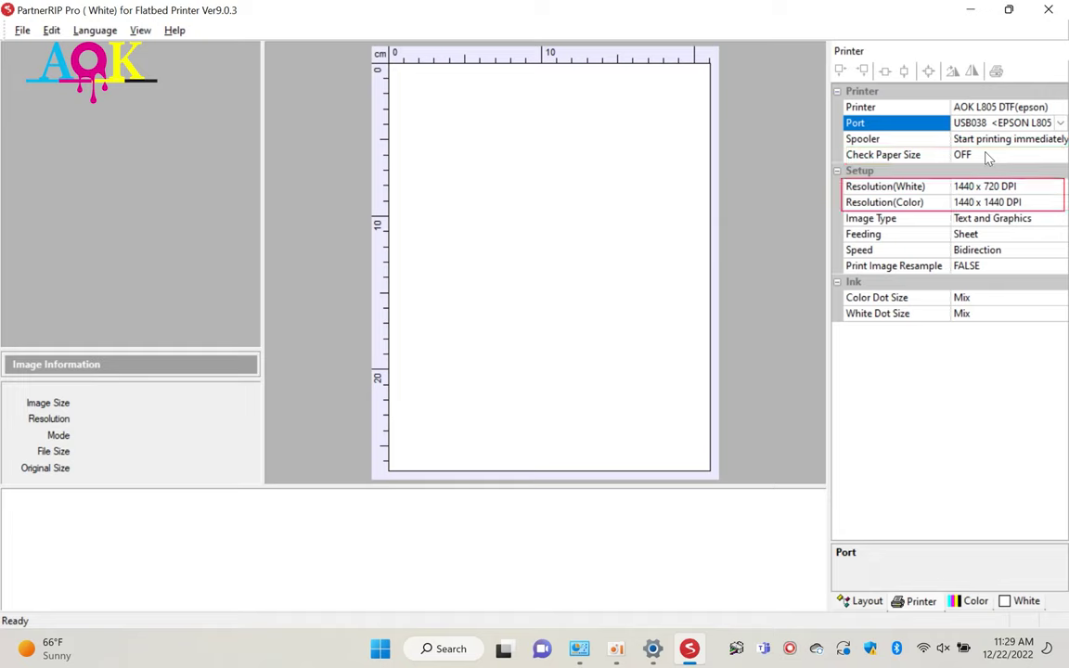
# Check the 1440 x 1440 colour resolution, image type, feeding and Bidirection speed rows
pyautogui.click(890, 202)
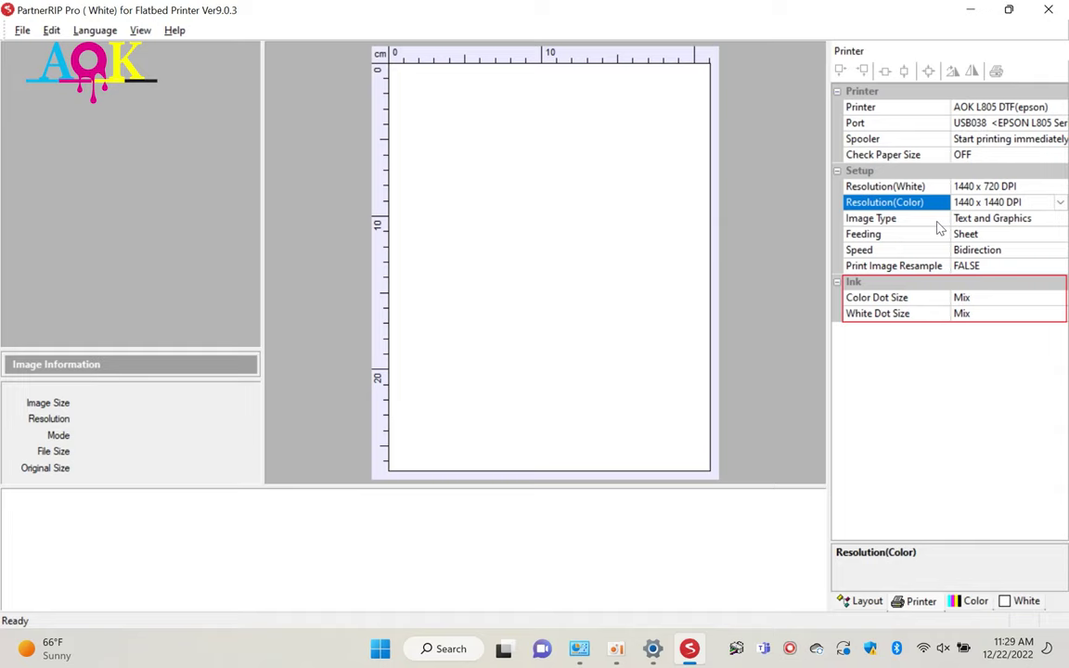
pyautogui.click(927, 221)
pyautogui.click(923, 236)
pyautogui.click(921, 251)
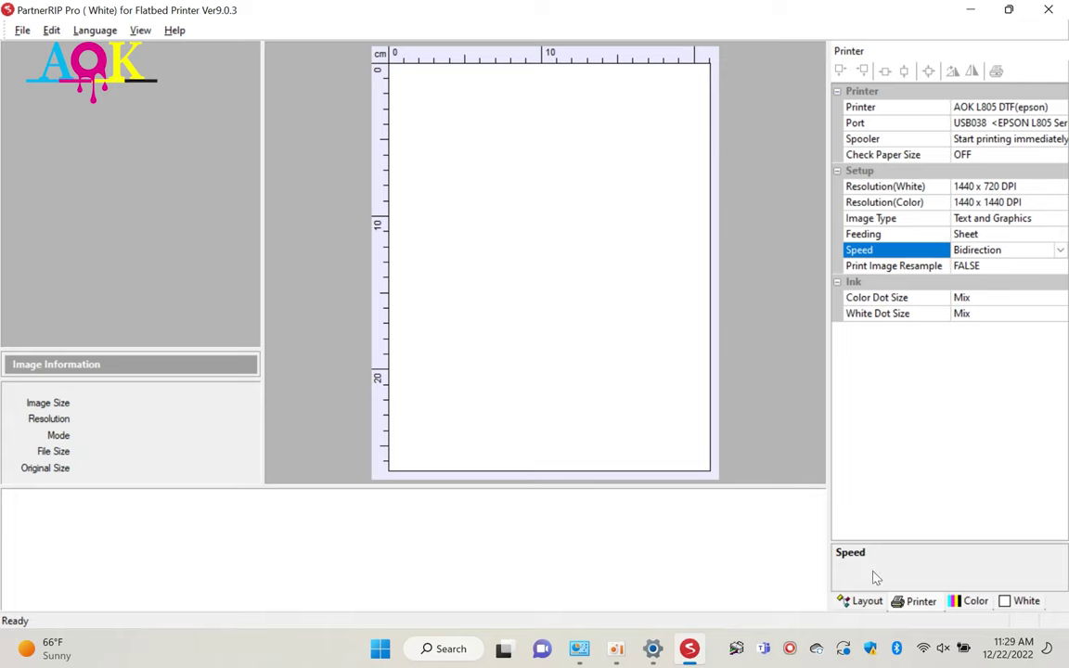
# Switch the layout units to inches so the paper reads 8.300 x 10.500
pyautogui.click(865, 601)
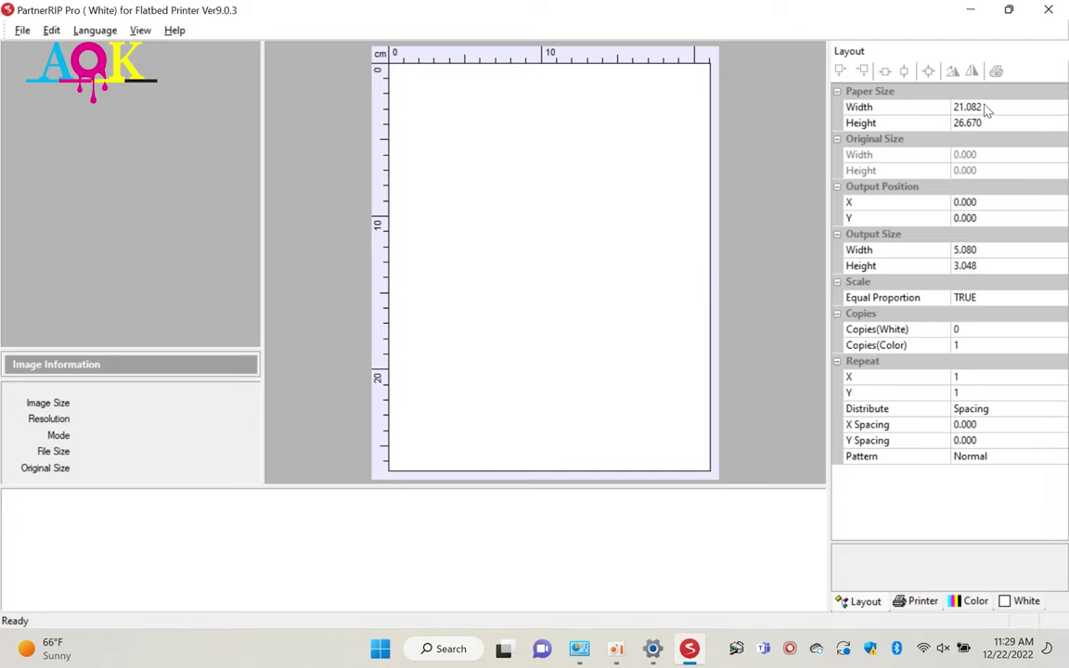
pyautogui.click(24, 31)
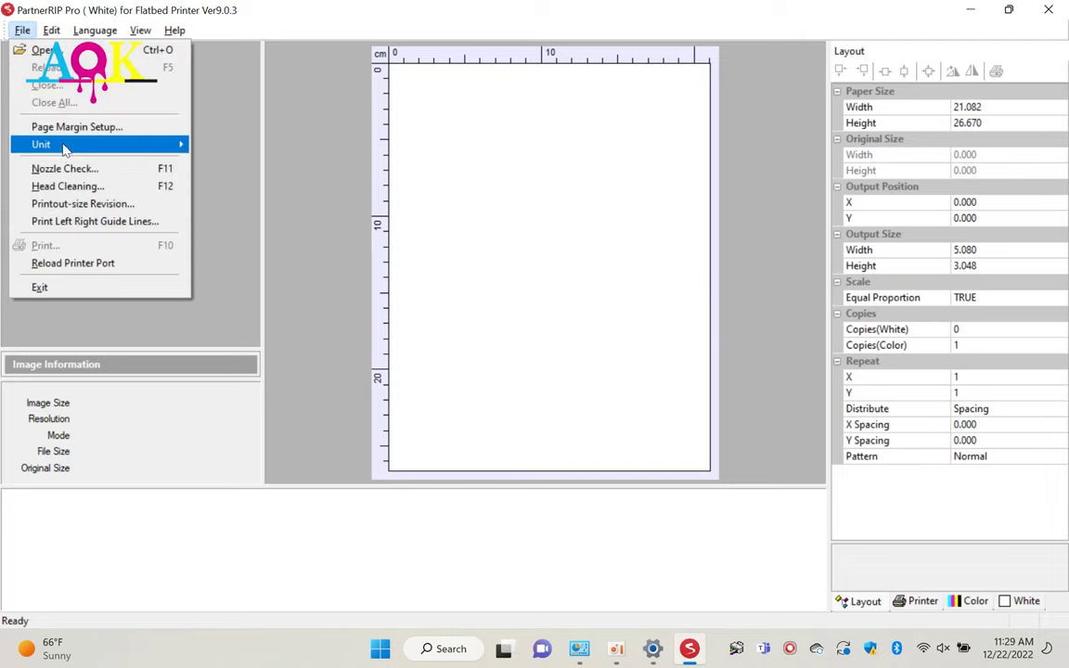
pyautogui.moveTo(64, 145)
pyautogui.click(212, 142)
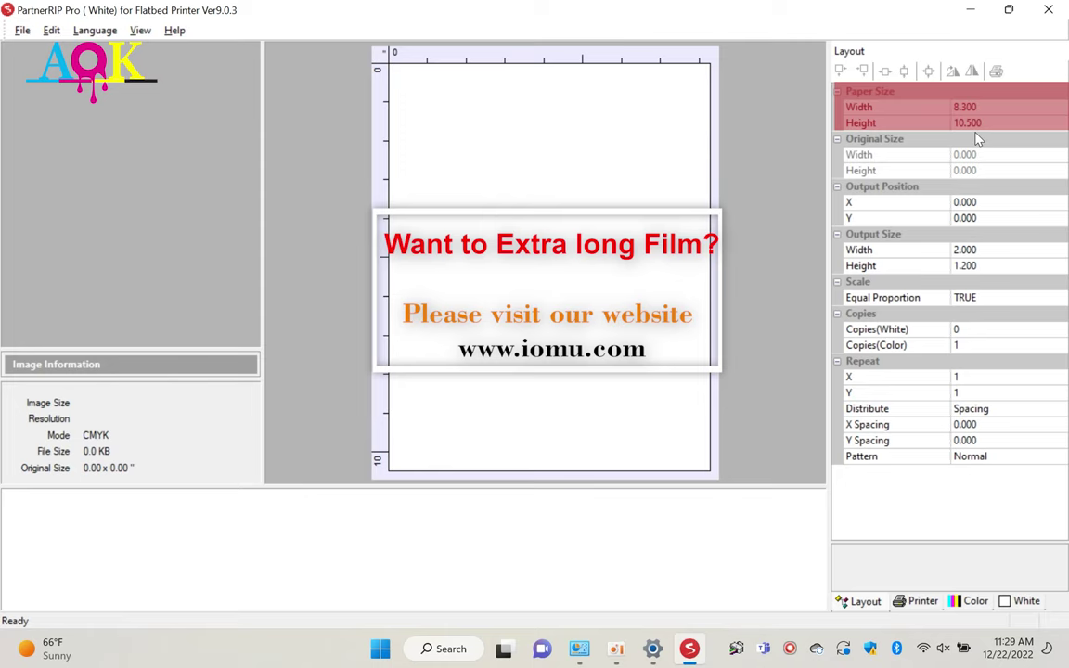
# Overwrite the 'AOK I805 Default Setting.inw' preset with the current colour settings
pyautogui.click(974, 602)
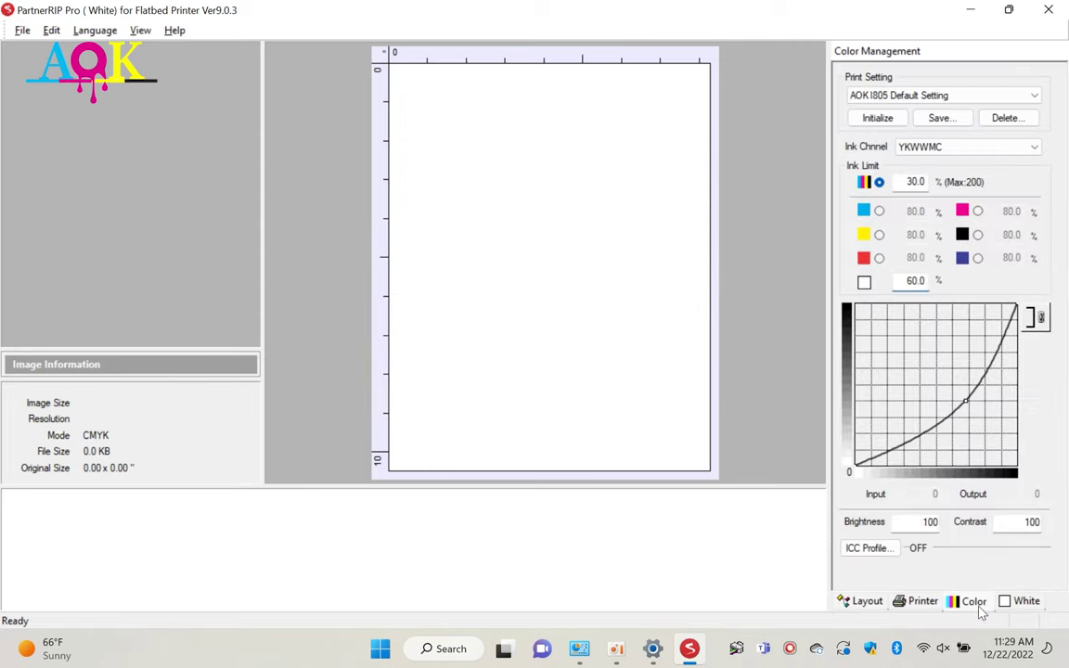
pyautogui.click(942, 118)
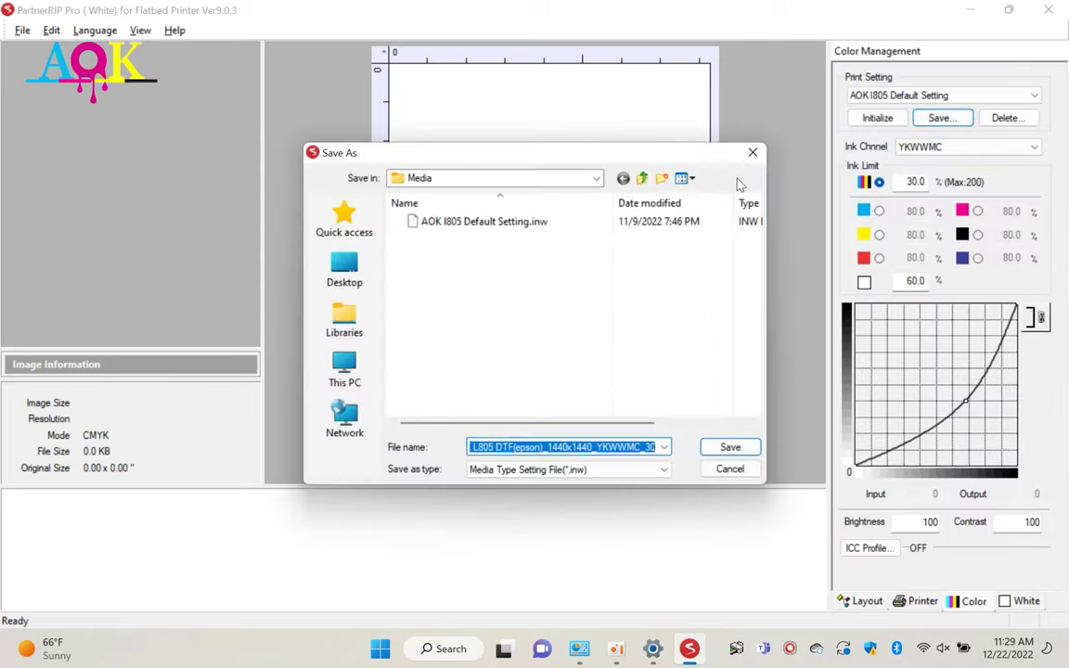
pyautogui.click(484, 226)
pyautogui.click(730, 447)
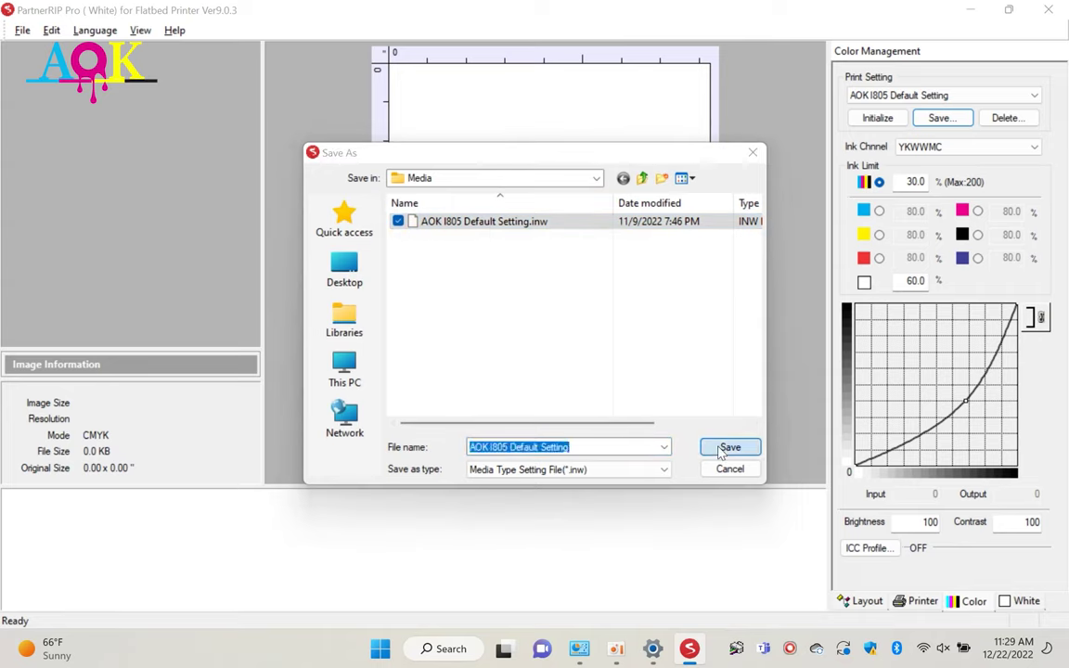
pyautogui.click(582, 328)
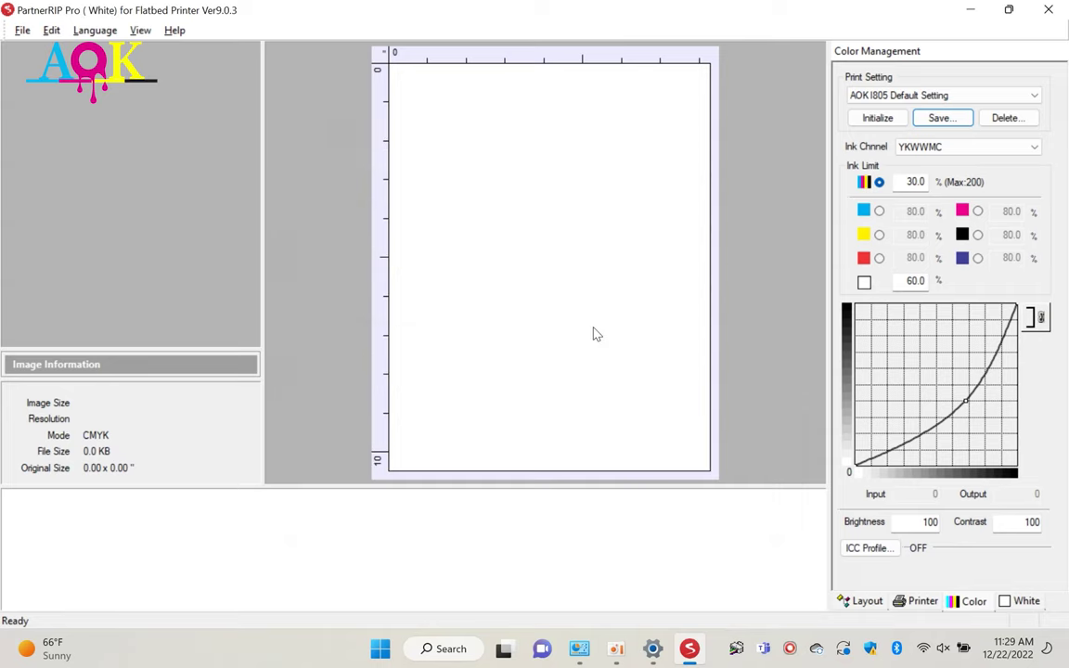
# Open 1e7m_gkd2_210505.jpg from the Desktop onto the print page
pyautogui.click(26, 33)
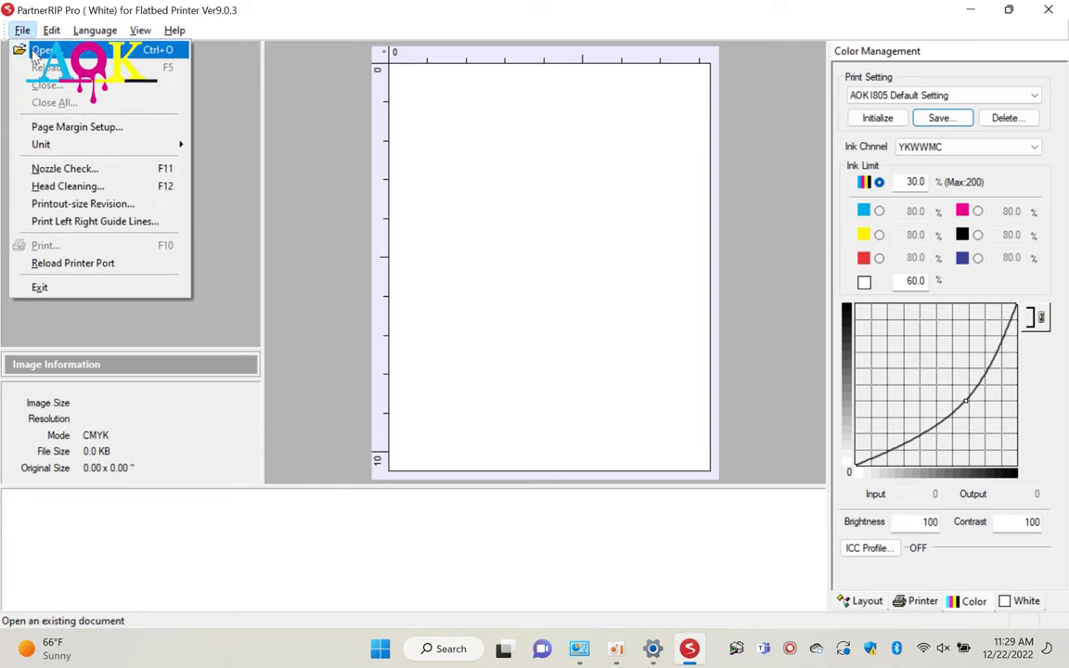
pyautogui.click(34, 51)
pyautogui.click(486, 252)
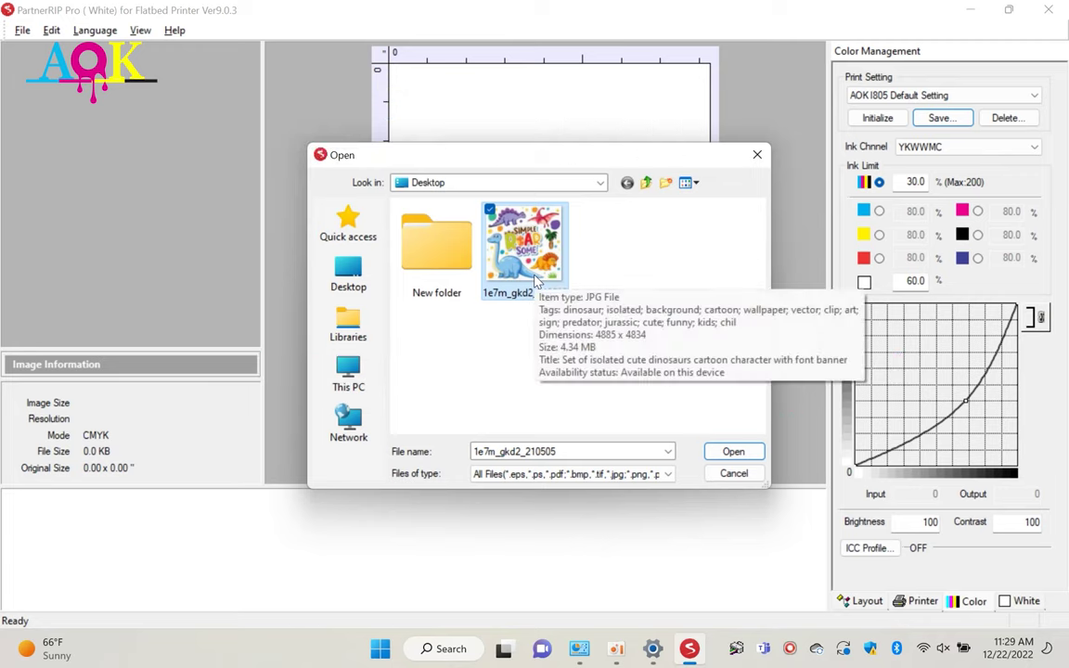
pyautogui.doubleClick(533, 276)
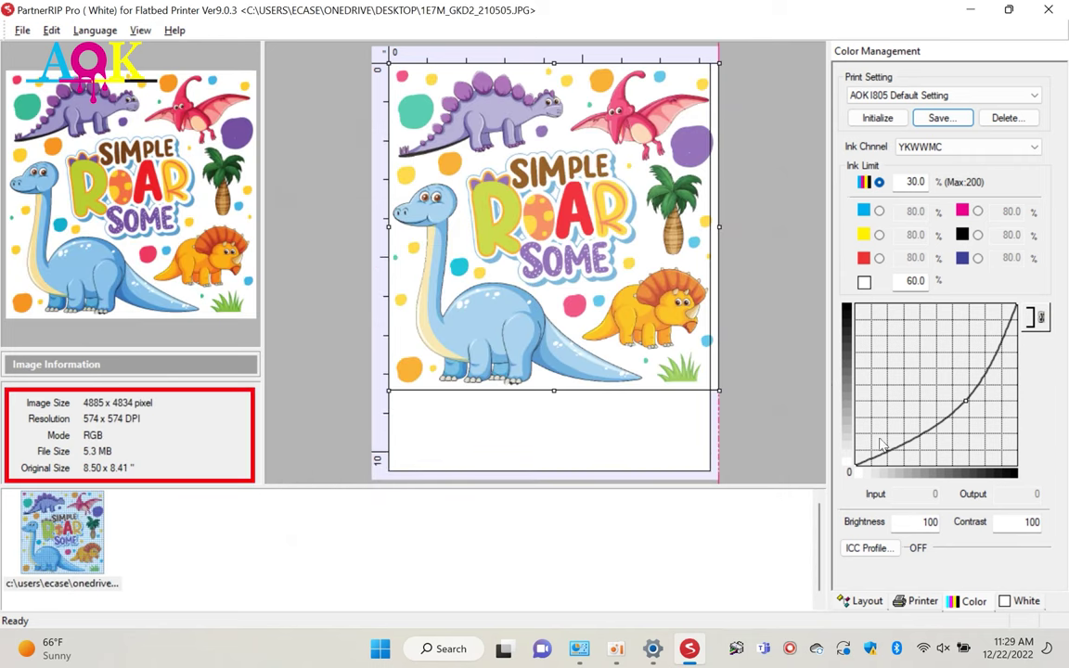
# Set the design's output width to 8 inches, giving 8.000 x 7.916
pyautogui.click(858, 601)
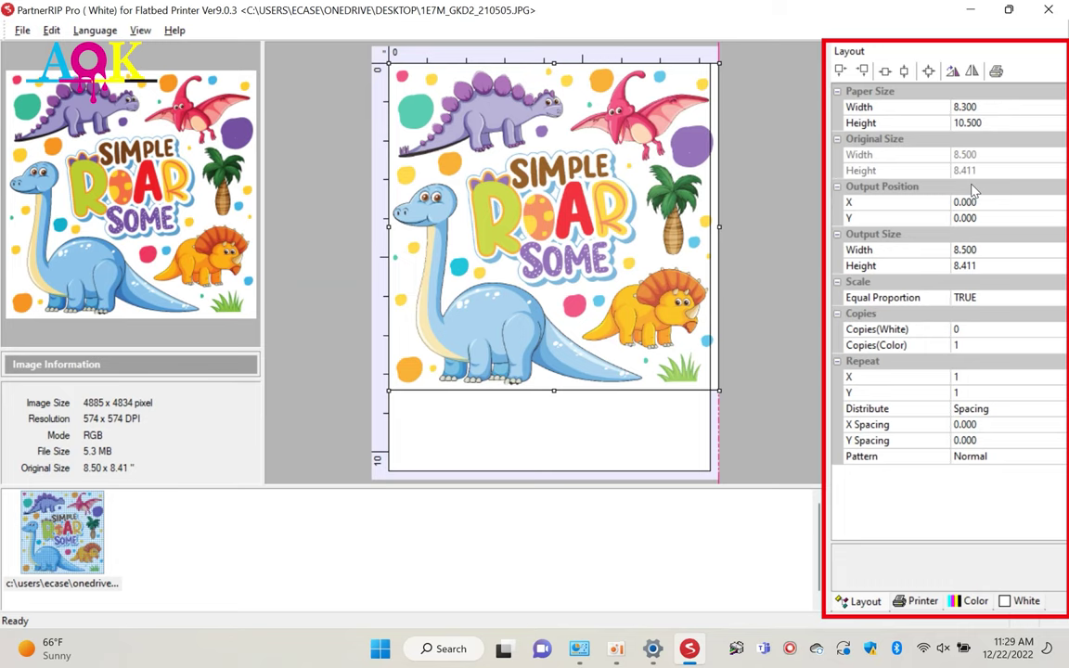
pyautogui.click(971, 249)
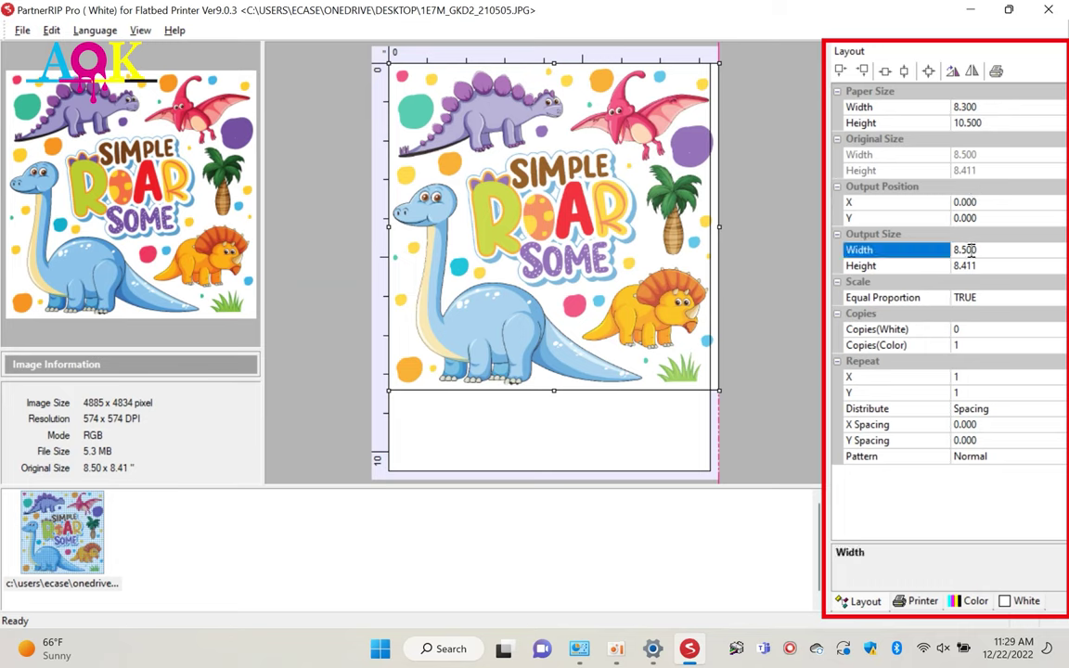
pyautogui.click(970, 250)
pyautogui.write('8')
pyautogui.click(970, 265)
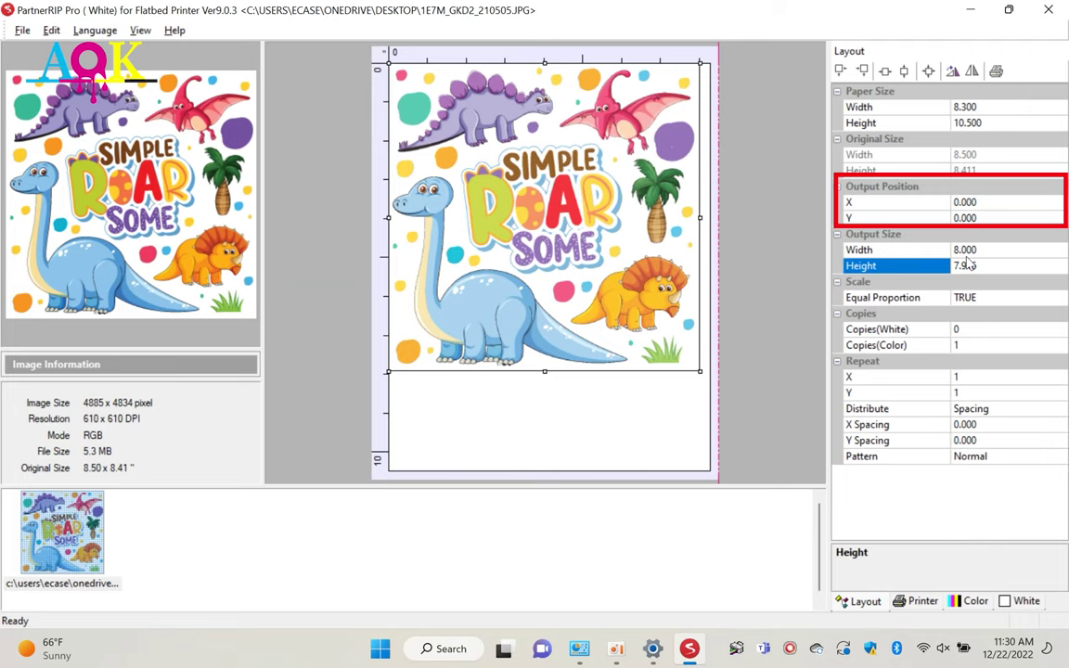
# Centre the design horizontally and vertically on the page
pyautogui.click(964, 217)
pyautogui.write('1')
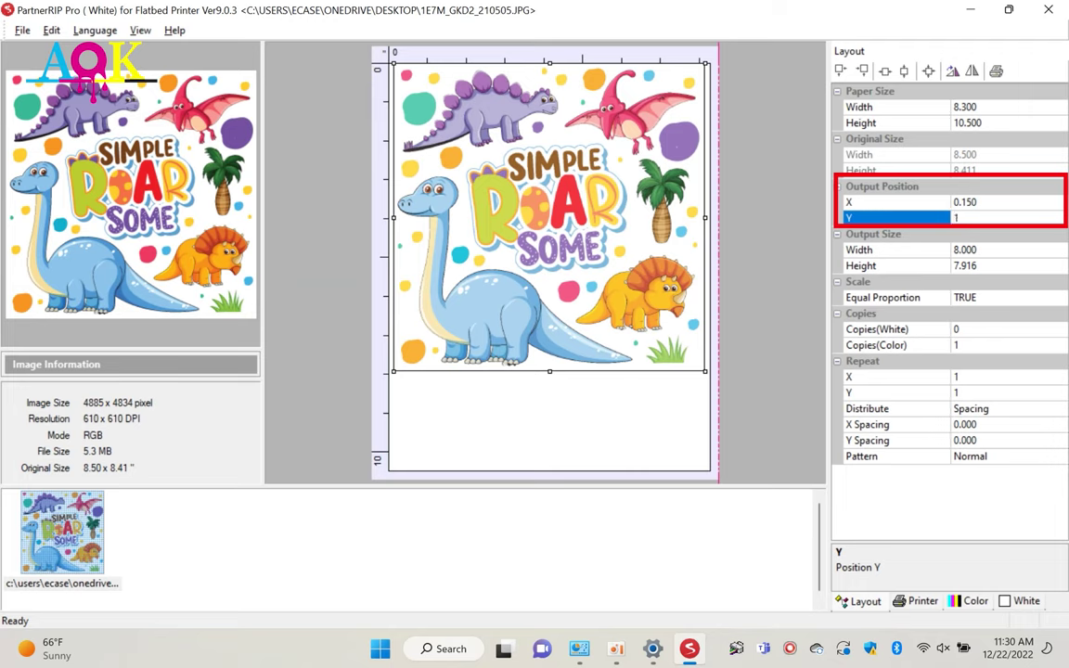
pyautogui.press('Return')
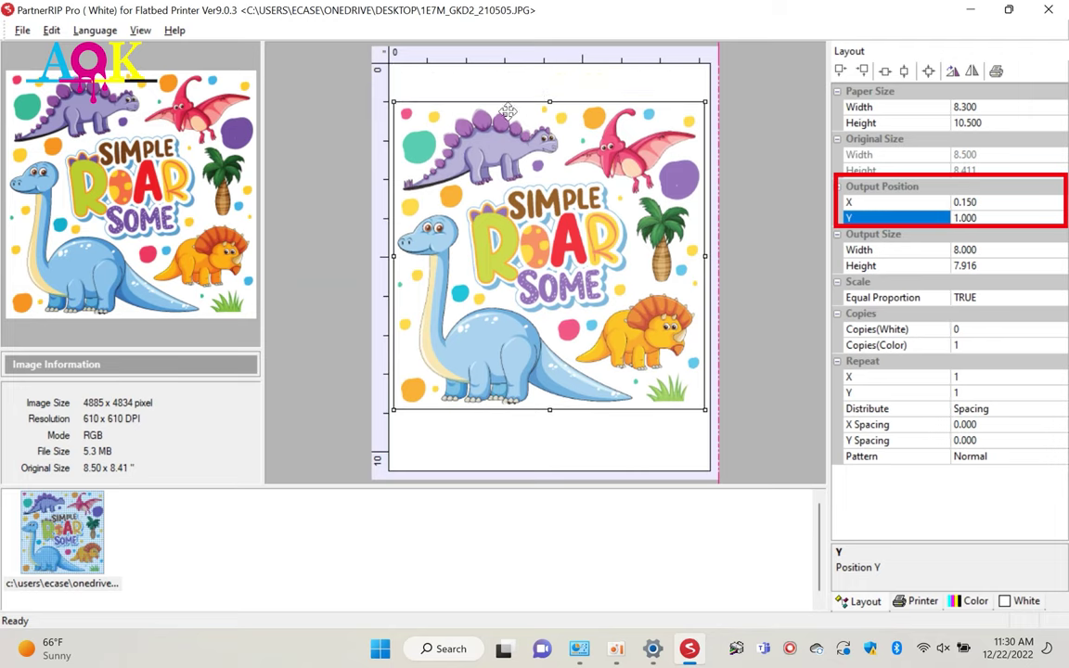
pyautogui.moveTo(539, 198); pyautogui.dragTo(543, 168)
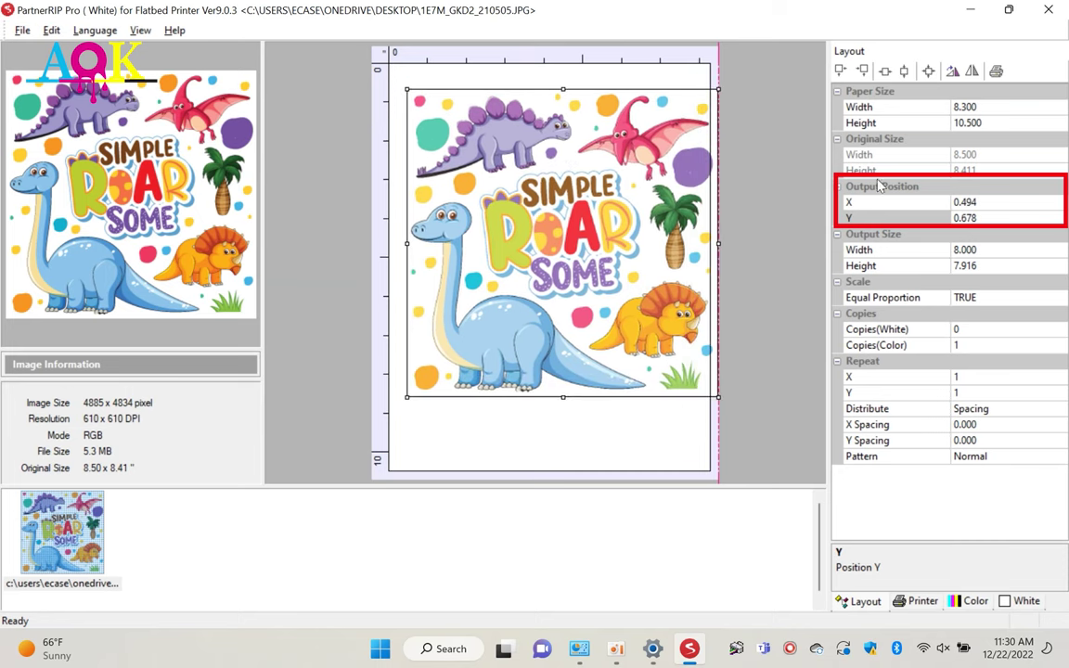
pyautogui.click(882, 71)
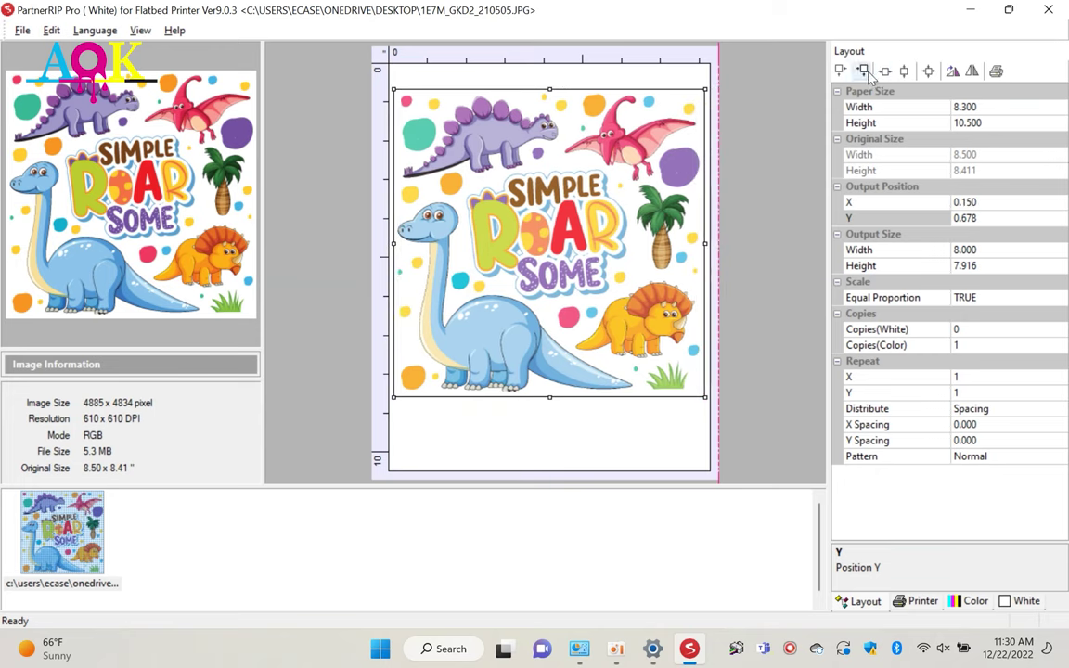
pyautogui.click(904, 72)
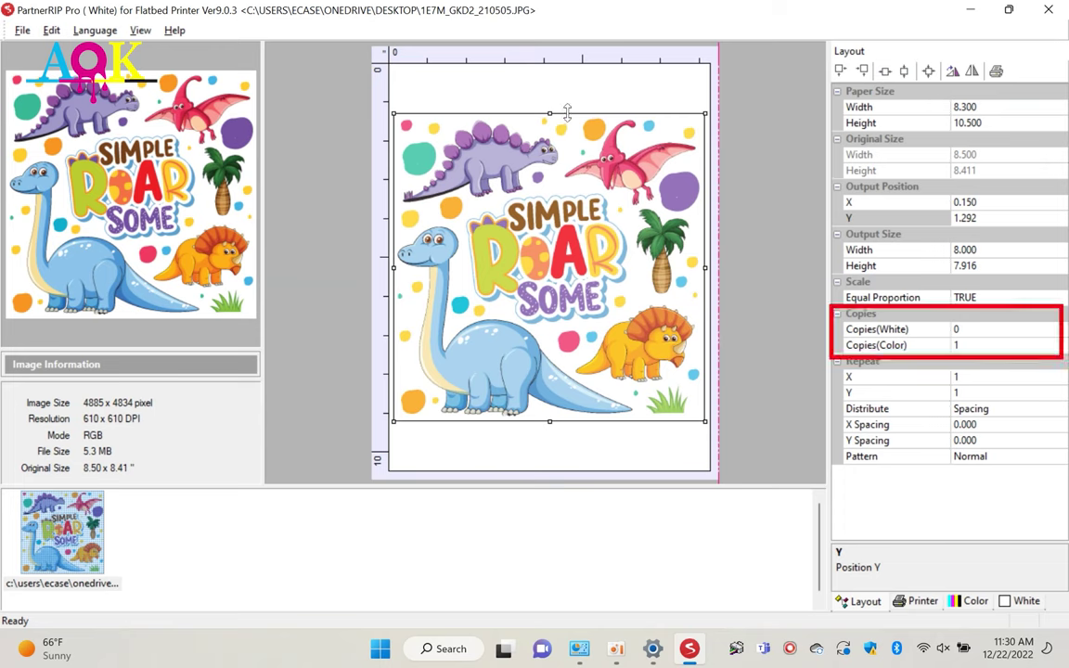
# Change Copies(White) from 0 to 1
pyautogui.click(971, 331)
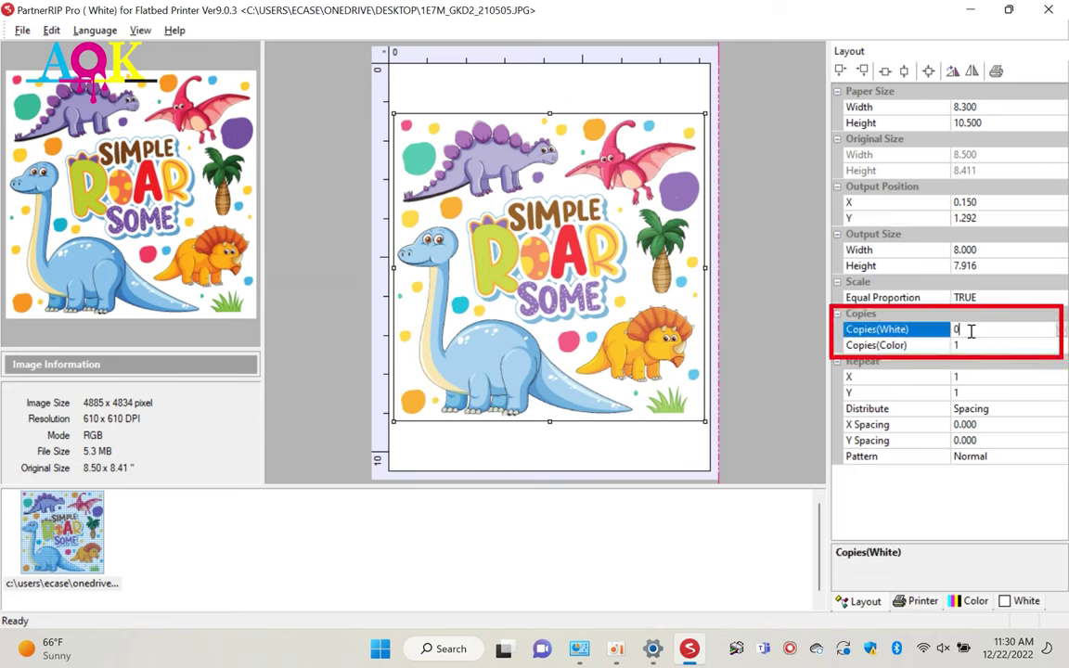
pyautogui.write('1')
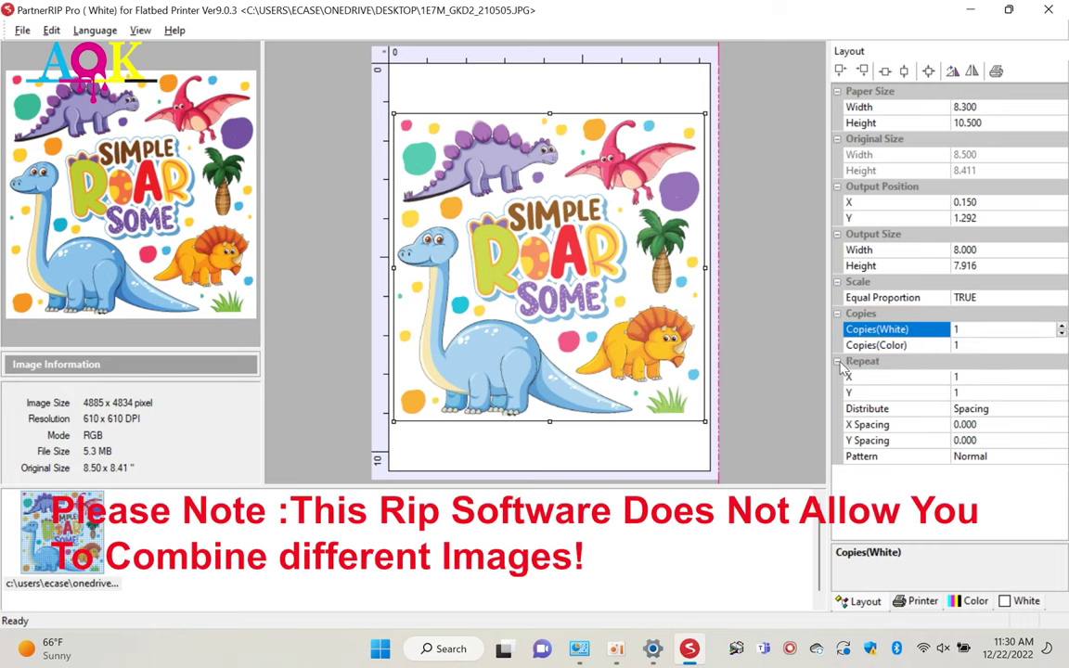
# Shrink the design to about 3.4 inches and set Repeat X and Y to 2
pyautogui.moveTo(705, 421); pyautogui.dragTo(528, 247)
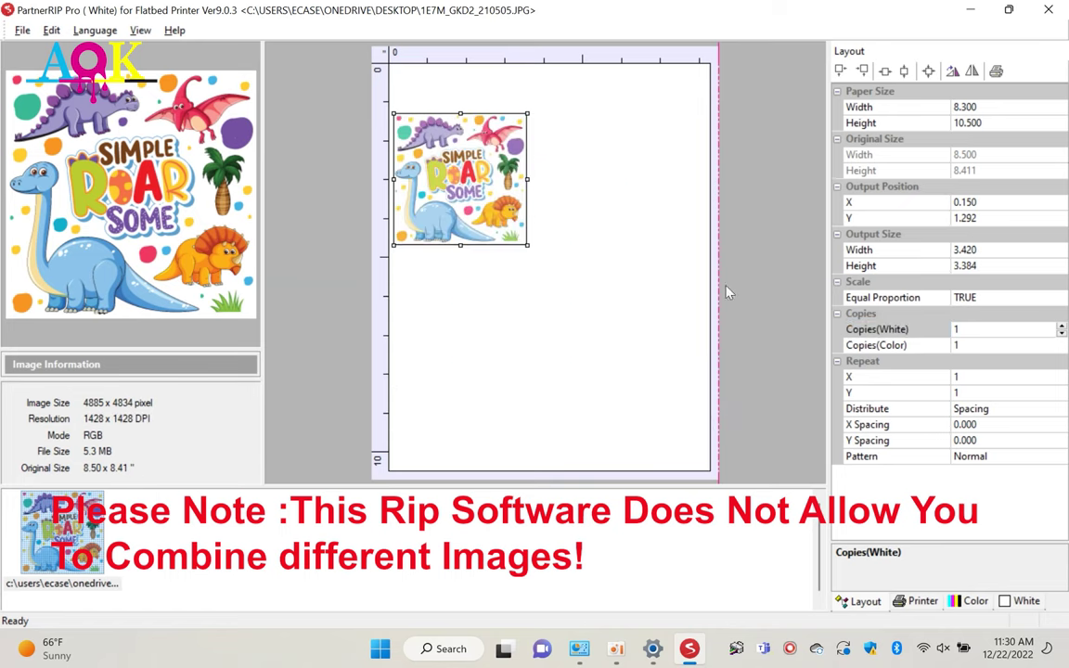
pyautogui.click(961, 377)
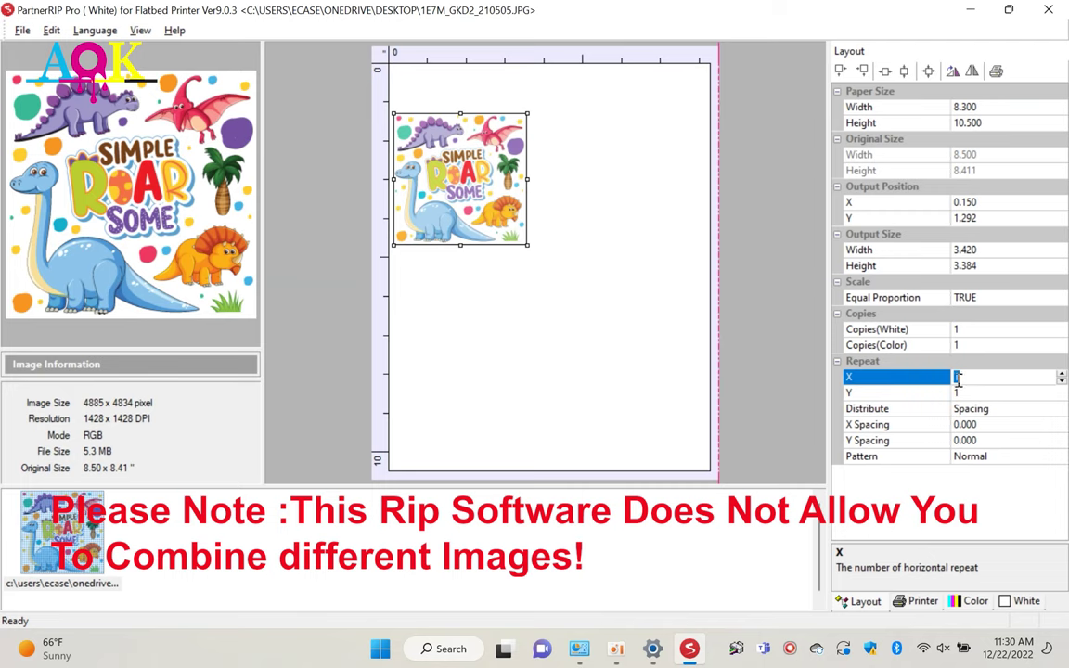
pyautogui.write('2')
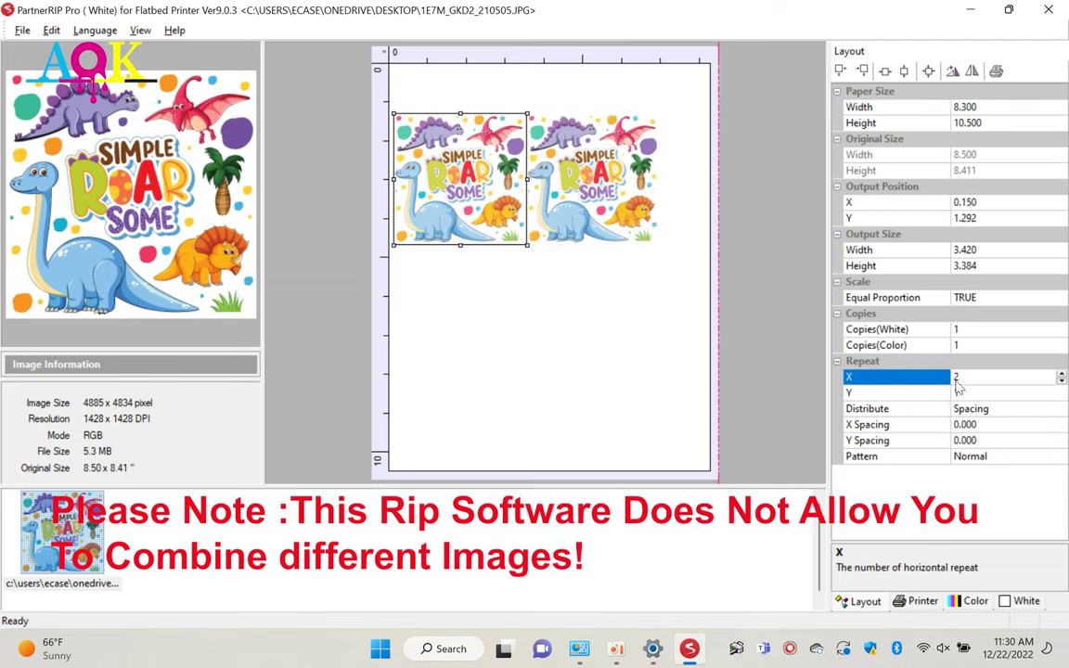
pyautogui.click(958, 392)
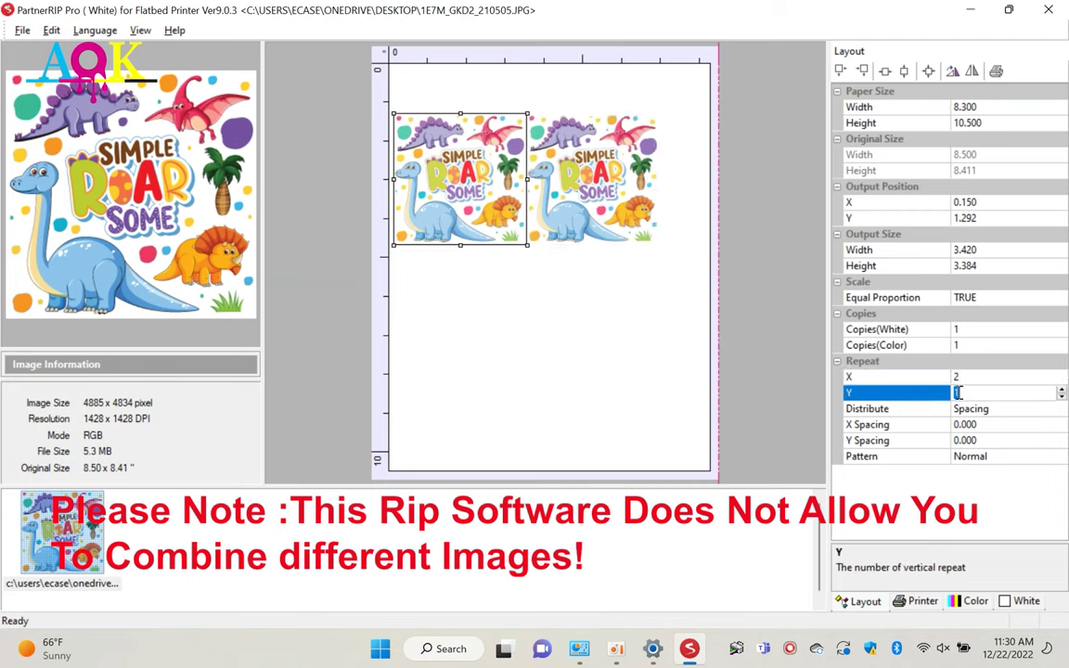
pyautogui.write('2')
# Set X and Y spacing between copies to 0.250 inch
pyautogui.click(1011, 424)
pyautogui.write('0.25')
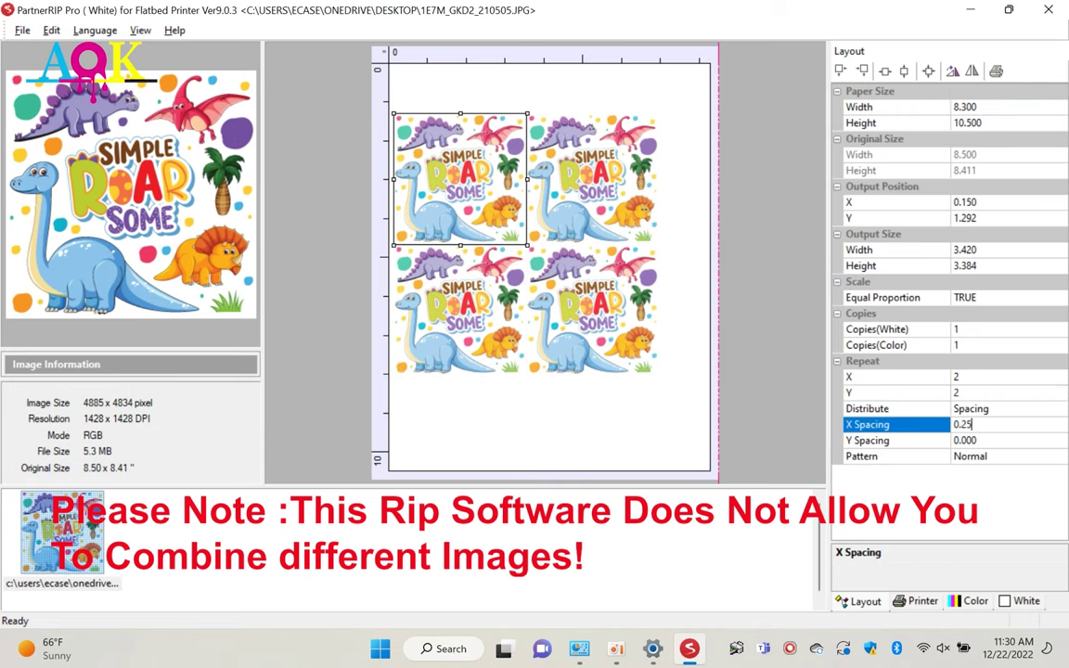
pyautogui.press('Return')
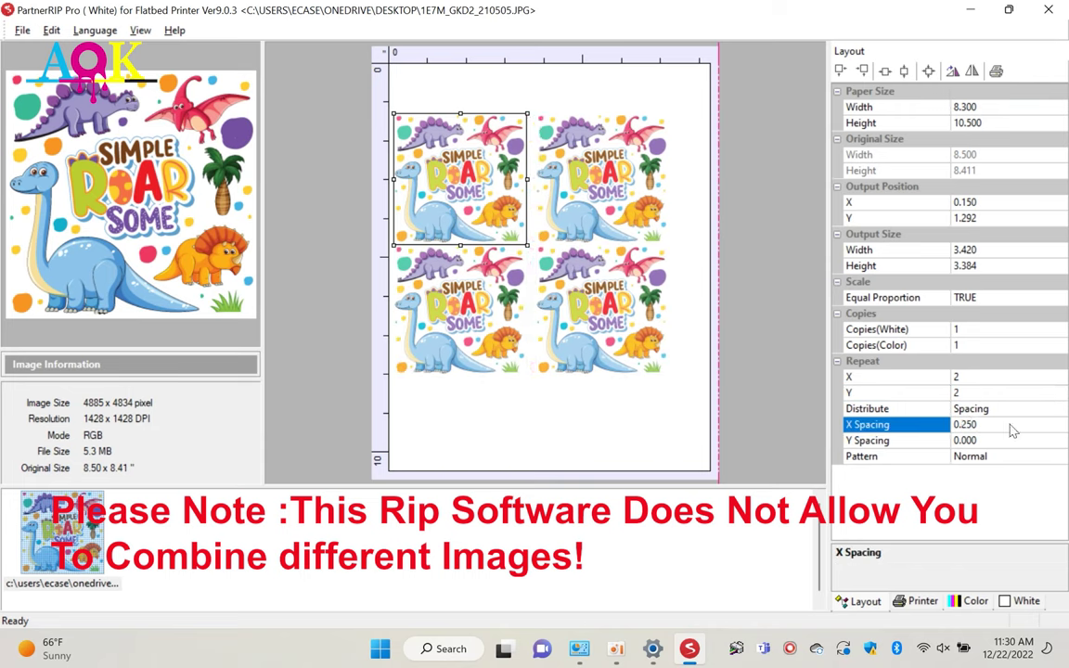
pyautogui.click(964, 440)
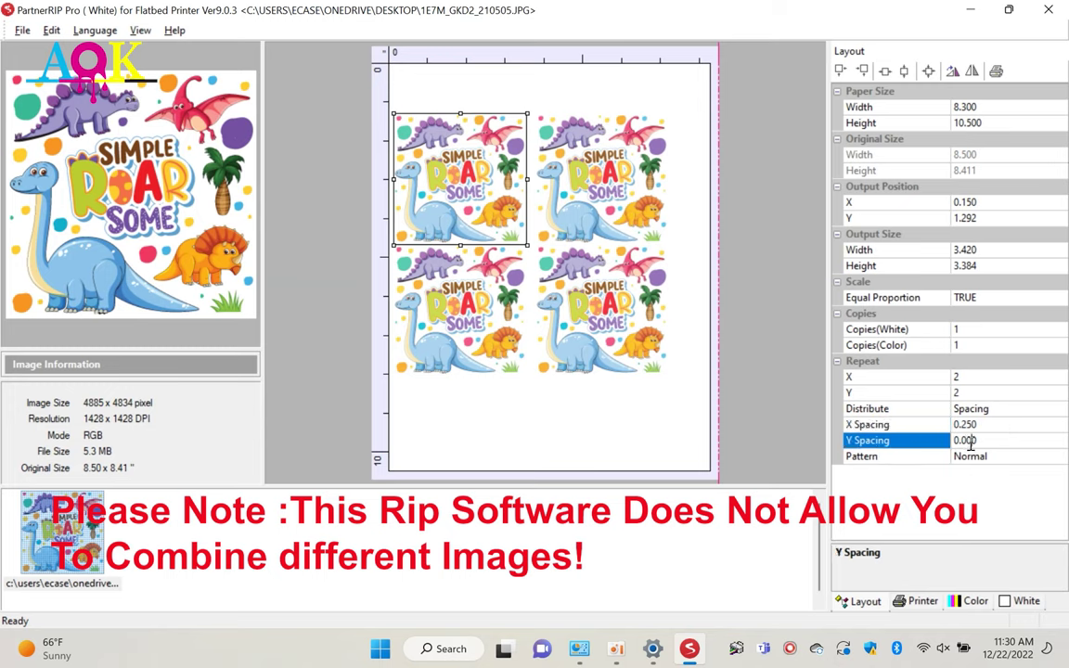
pyautogui.write('0.25')
pyautogui.press('Return')
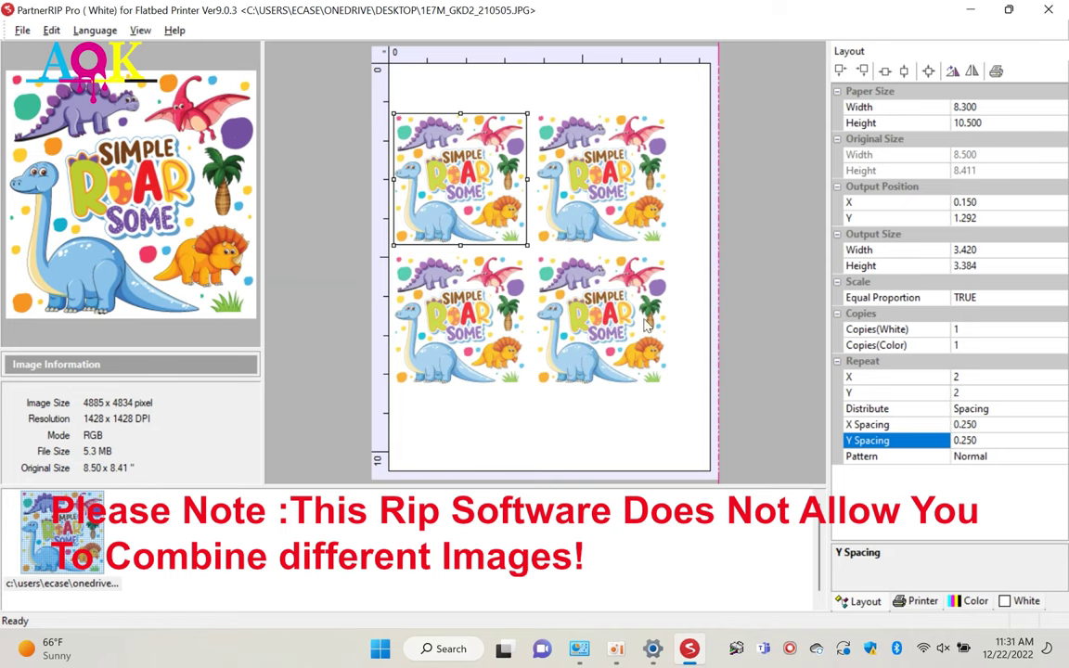
pyautogui.click(614, 286)
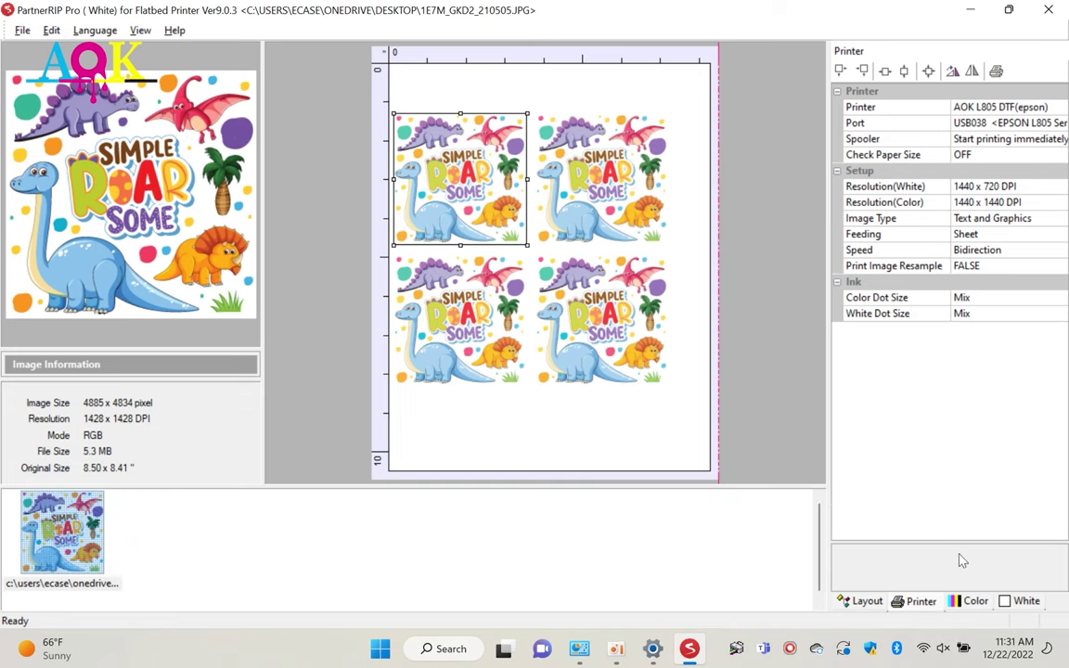
# Go to the Color settings' White Ink Control section
pyautogui.click(967, 603)
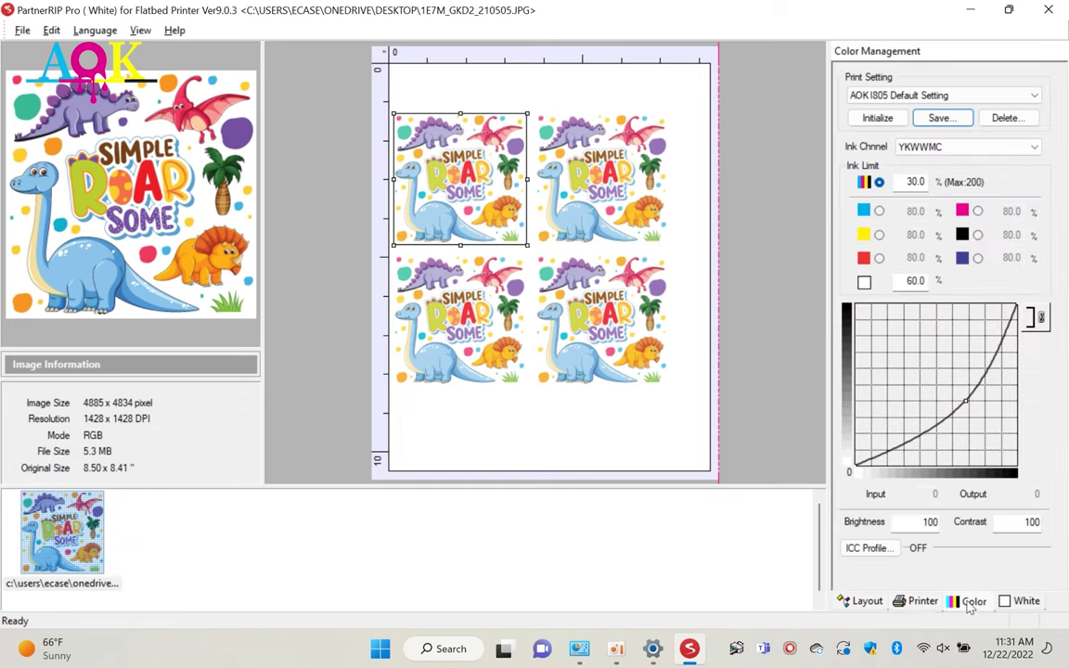
pyautogui.click(1015, 603)
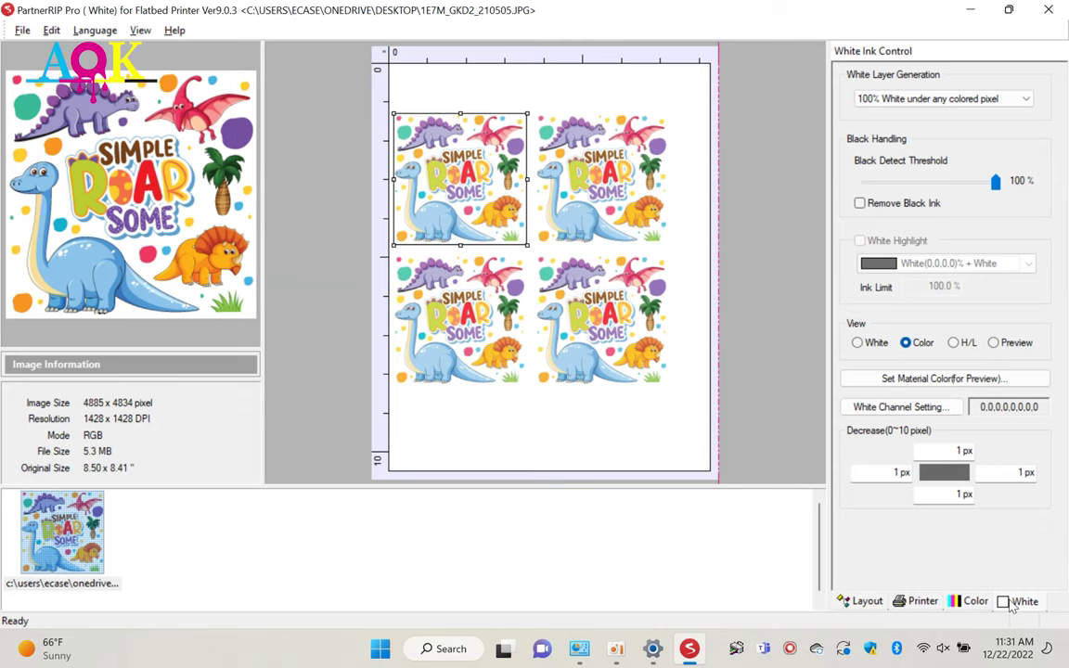
# Preview only the white layer and try Fill All Area for white layer generation
pyautogui.click(872, 348)
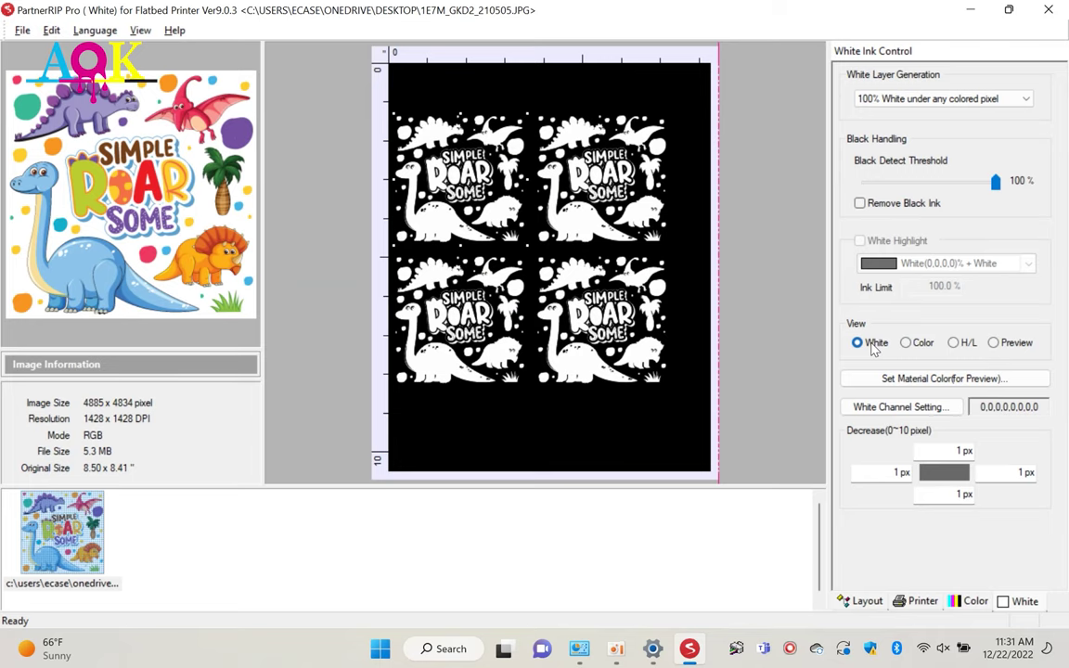
pyautogui.click(946, 102)
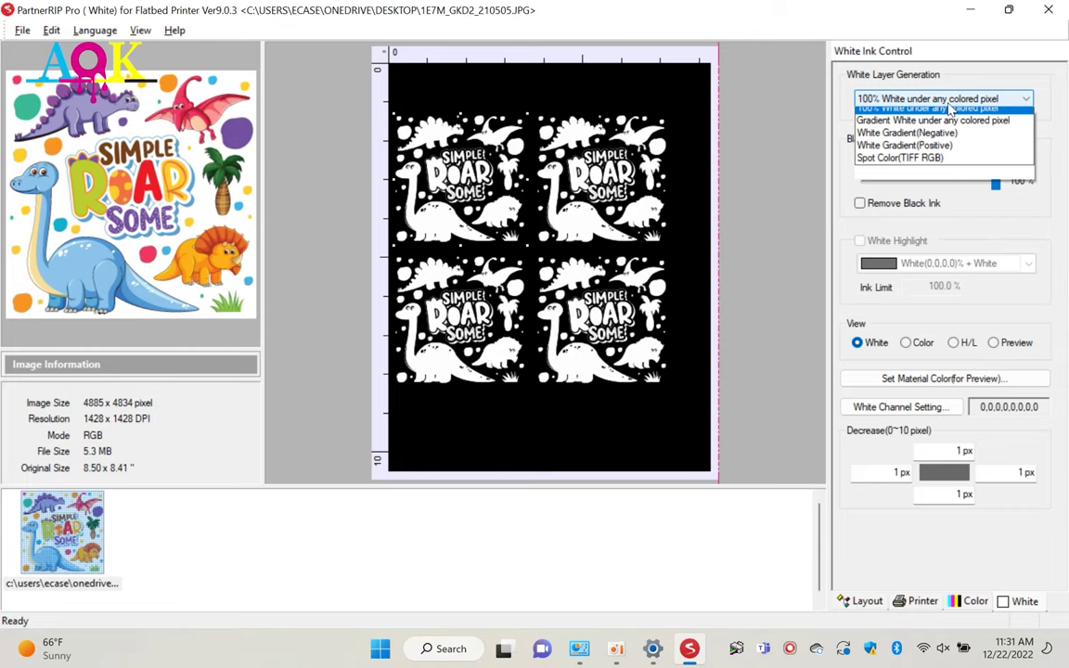
pyautogui.scroll(1, 948, 109)
pyautogui.click(881, 108)
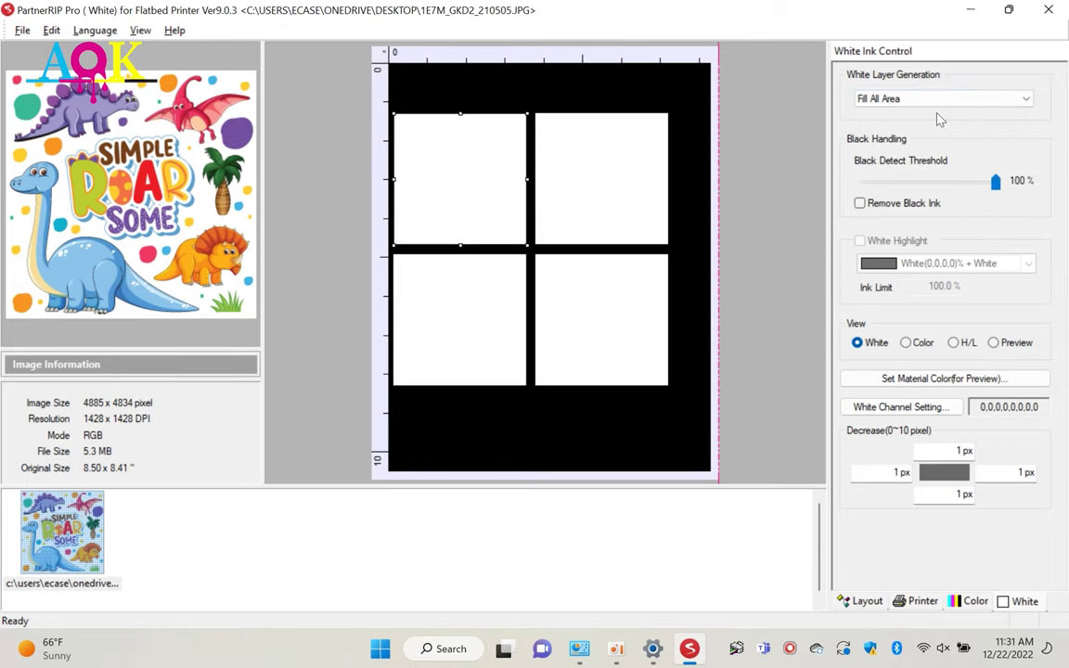
# Compare Gradient White against 100% White under any colored pixel, keeping 100% White
pyautogui.click(927, 102)
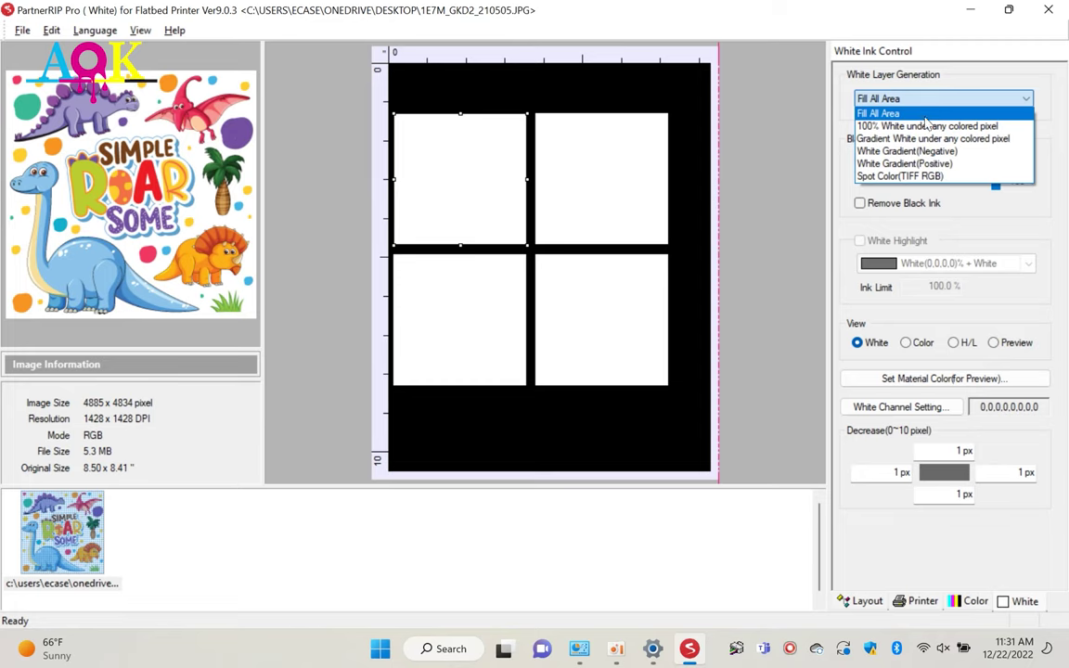
pyautogui.click(925, 125)
pyautogui.click(932, 102)
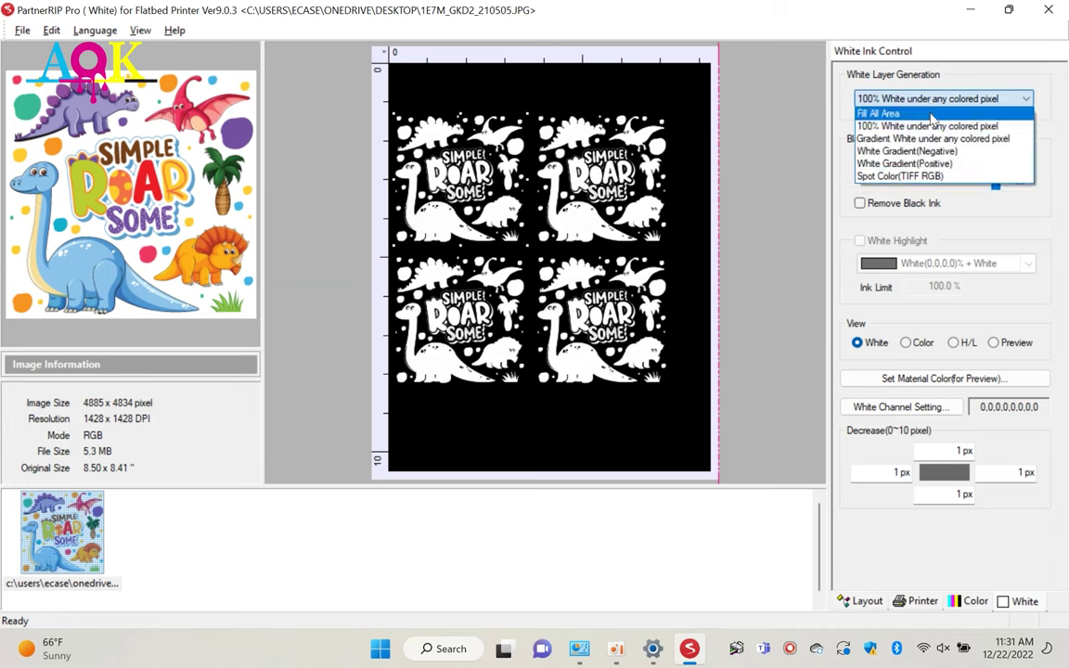
pyautogui.click(921, 137)
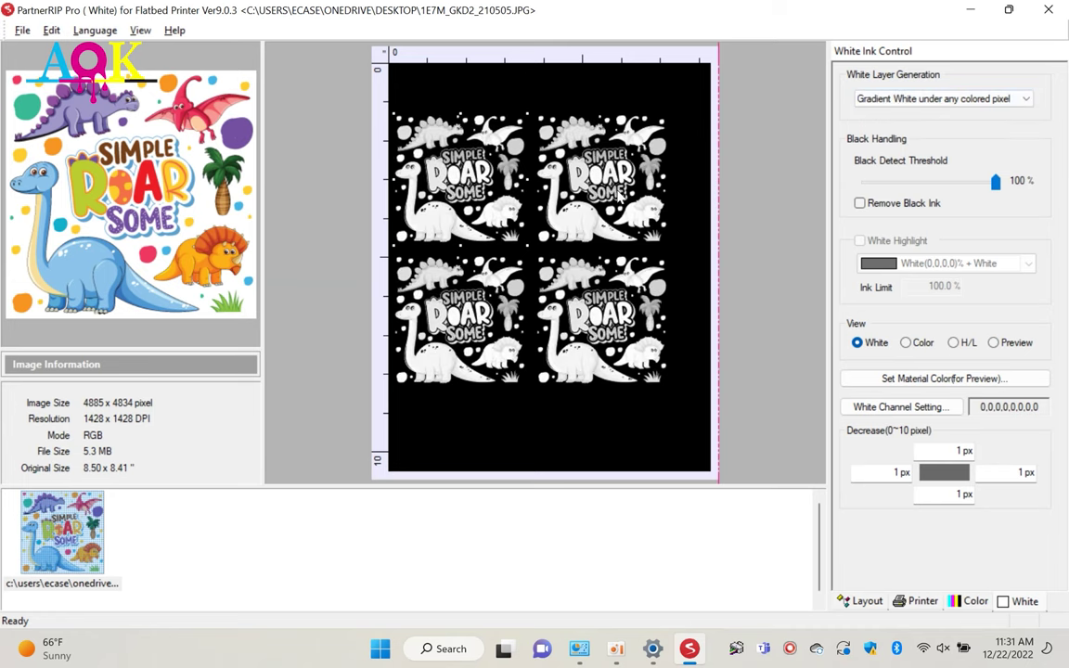
pyautogui.click(898, 101)
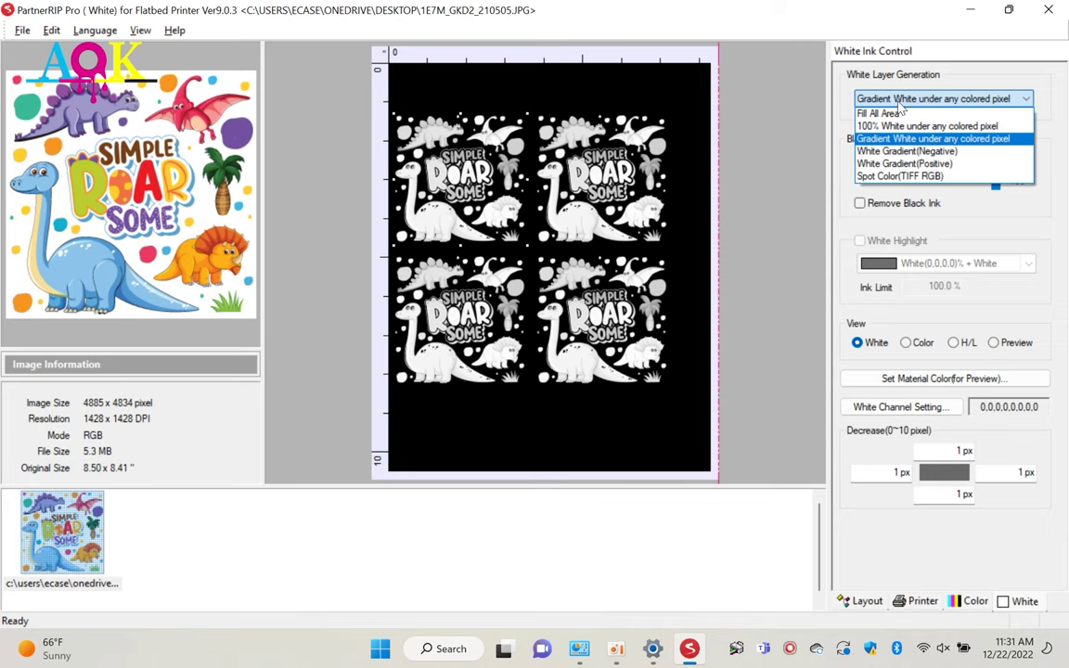
pyautogui.click(886, 125)
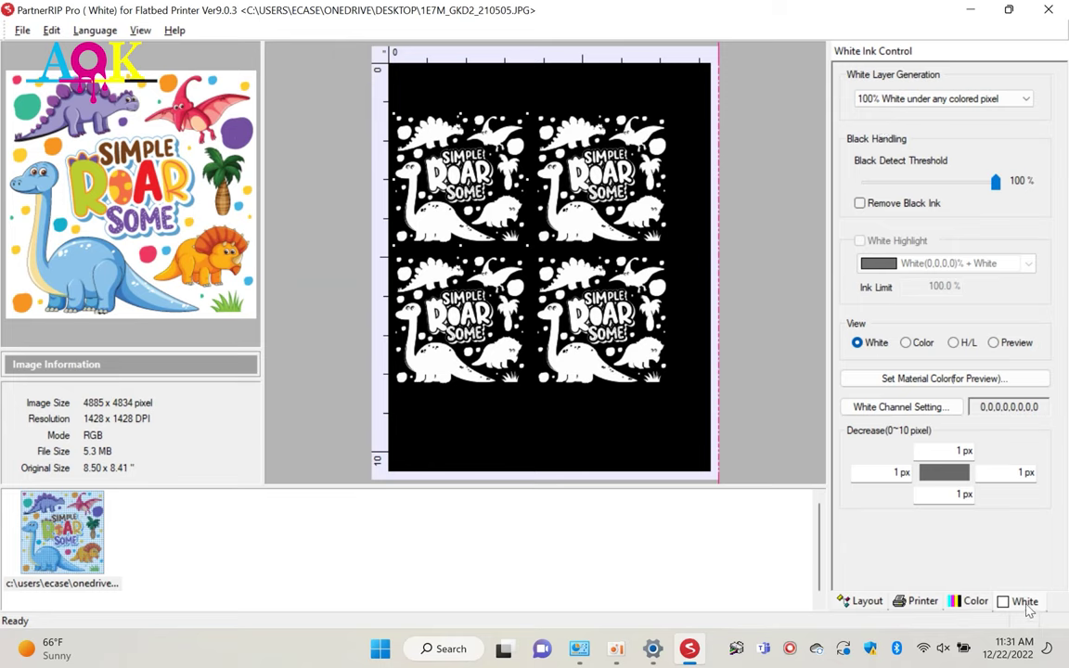
# Set Repeat X and Y to 1 and output width to 8 inches (8.000 × 7.916)
pyautogui.click(865, 602)
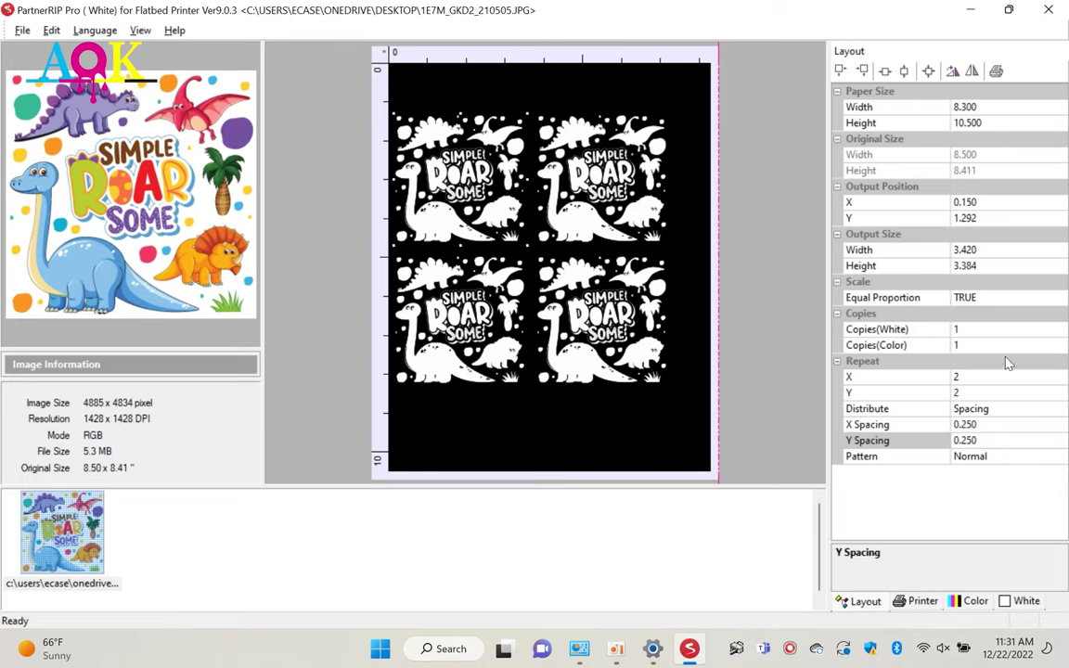
pyautogui.click(986, 378)
pyautogui.write('1')
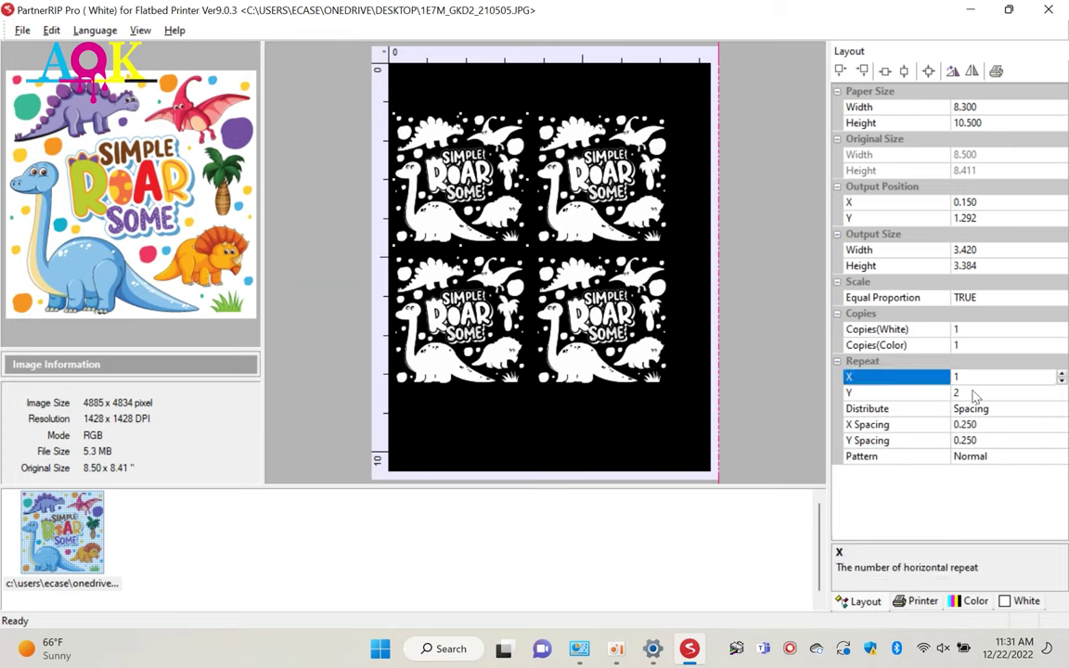
pyautogui.click(973, 393)
pyautogui.write('1')
pyautogui.press('Up')
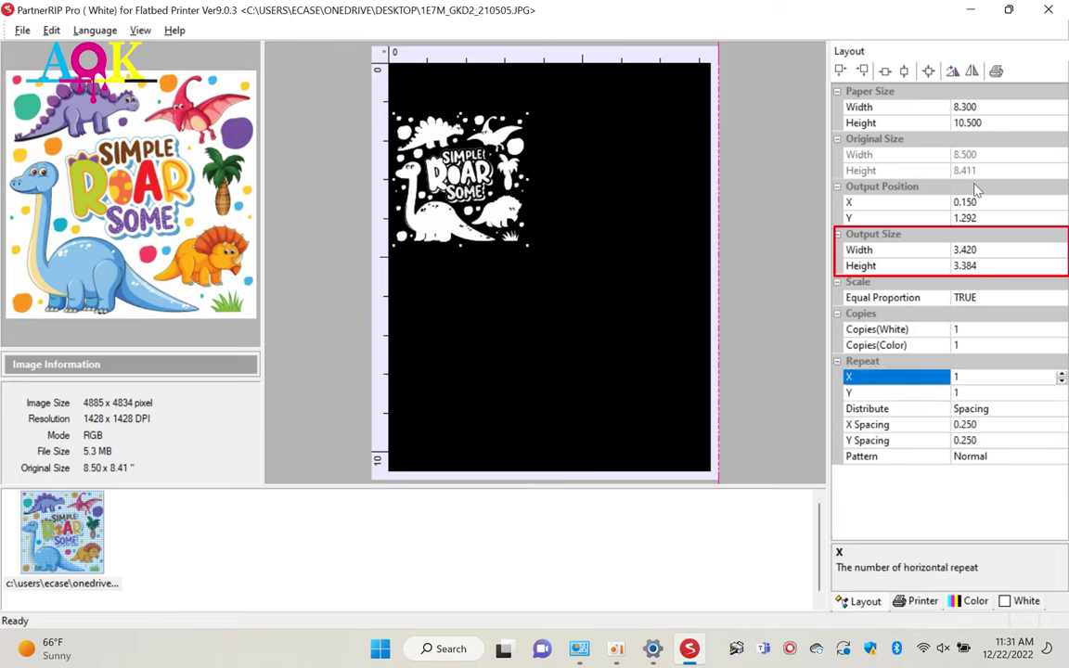
pyautogui.click(974, 202)
pyautogui.click(979, 249)
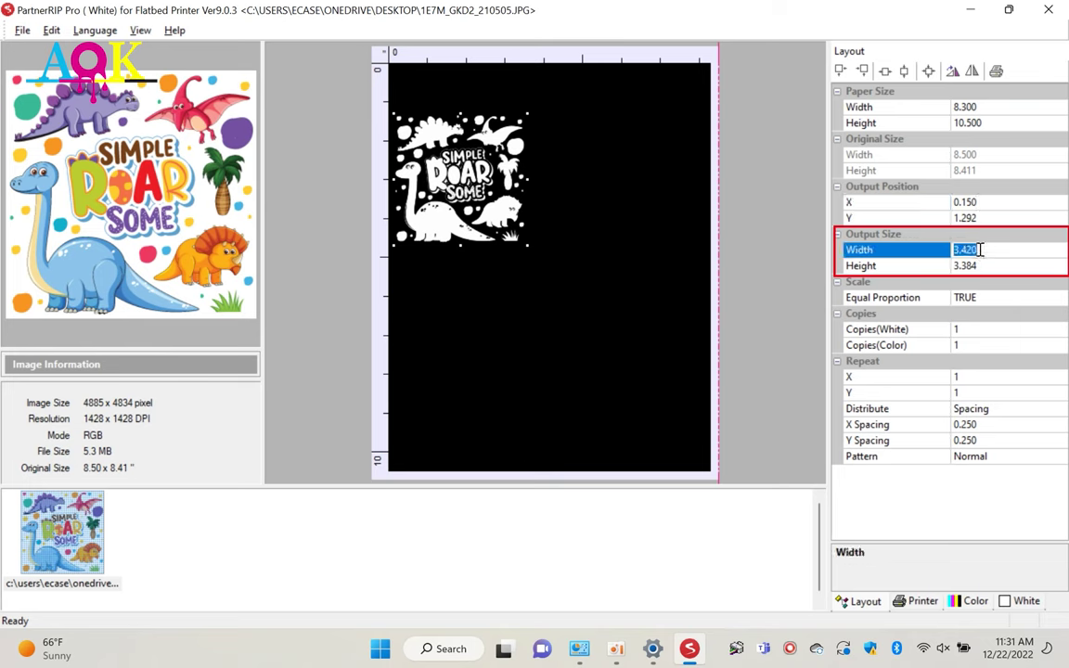
pyautogui.write('8')
pyautogui.click(977, 266)
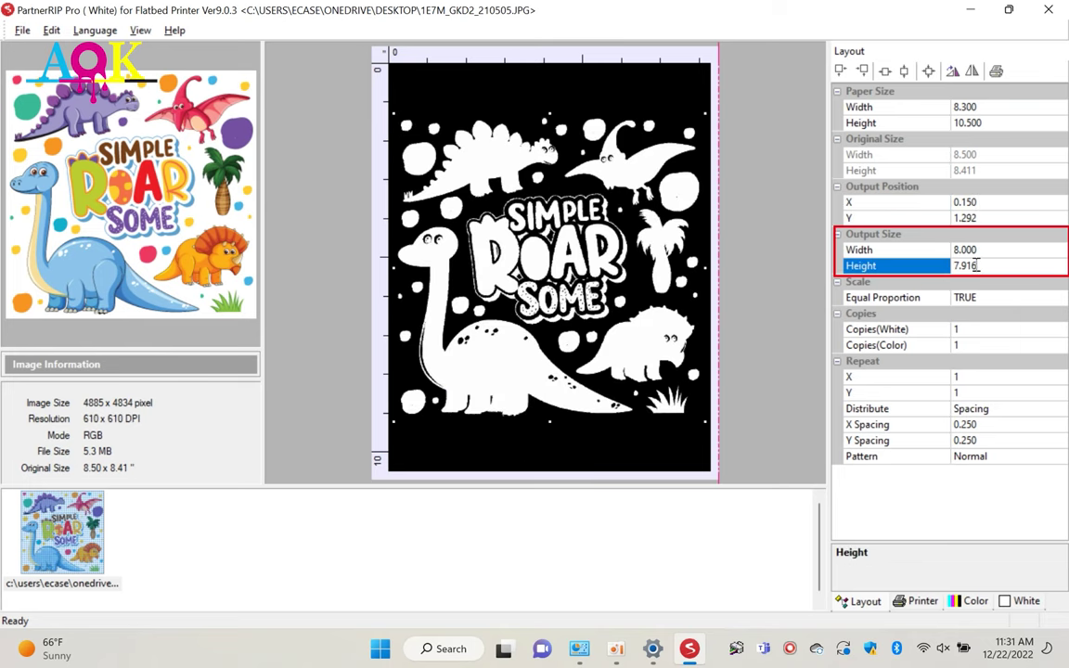
# Switch the White Ink view back to Color and mirror the design horizontally
pyautogui.click(972, 601)
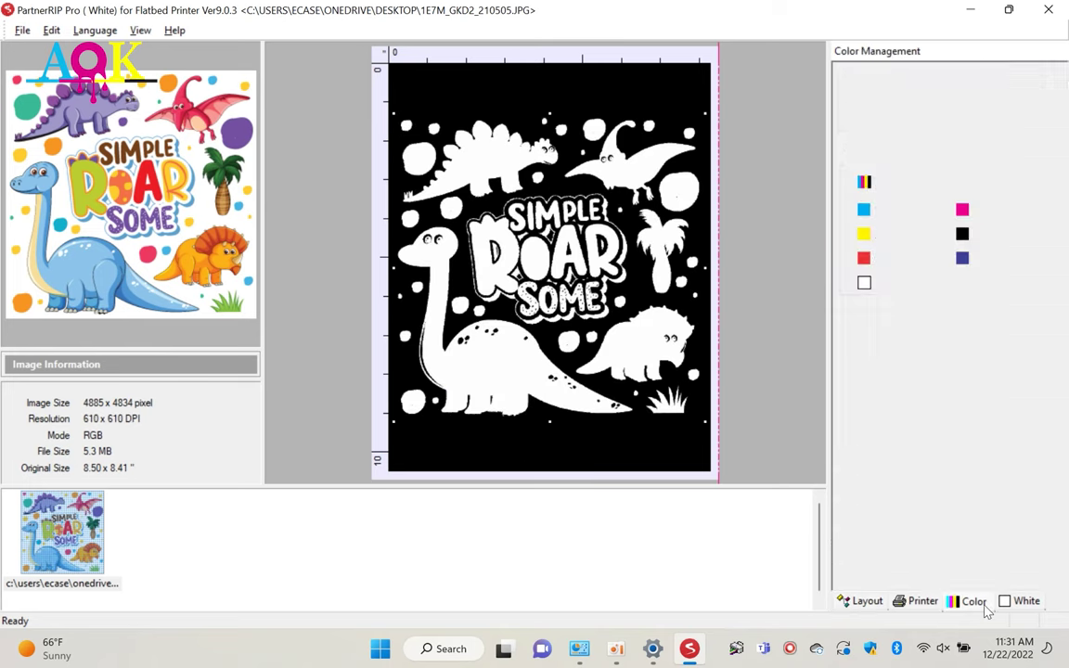
pyautogui.click(1022, 601)
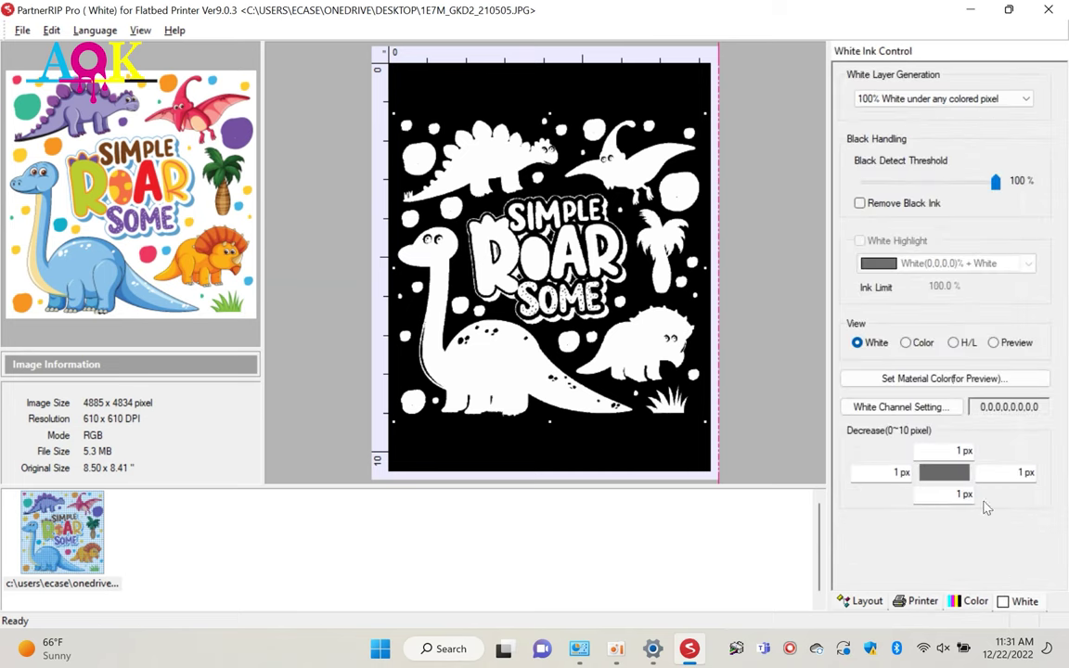
pyautogui.click(921, 344)
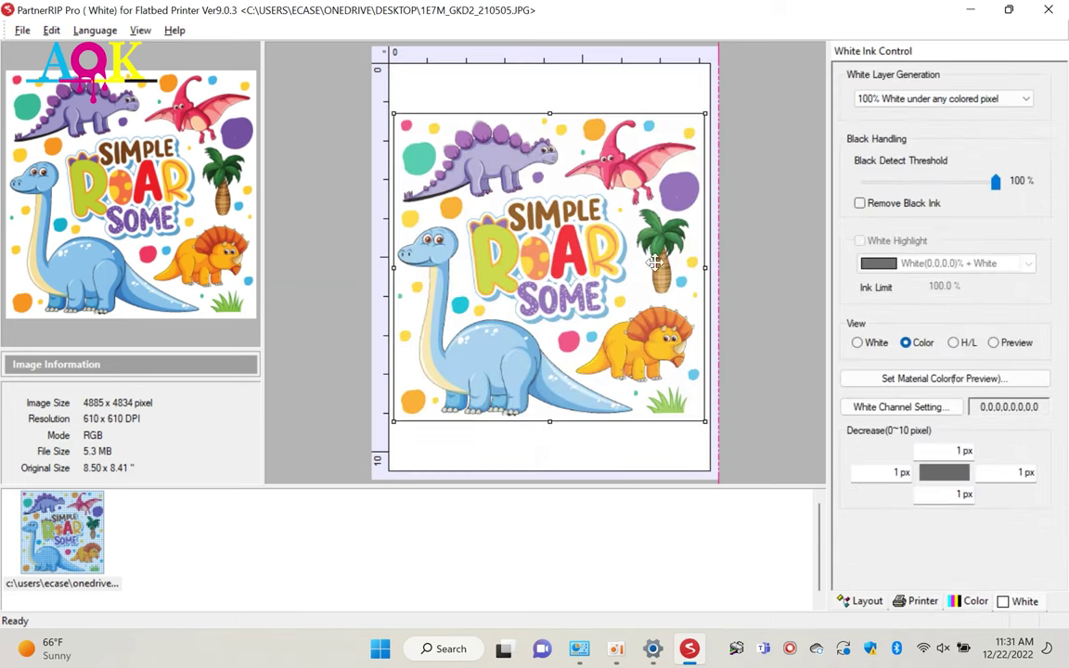
pyautogui.click(855, 601)
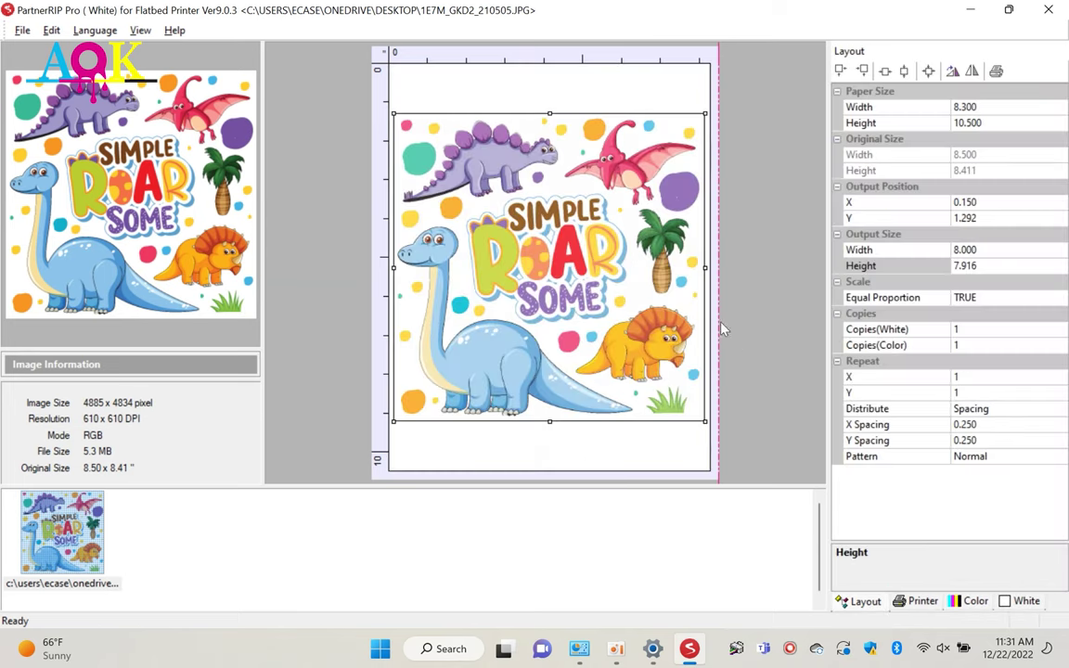
pyautogui.click(972, 74)
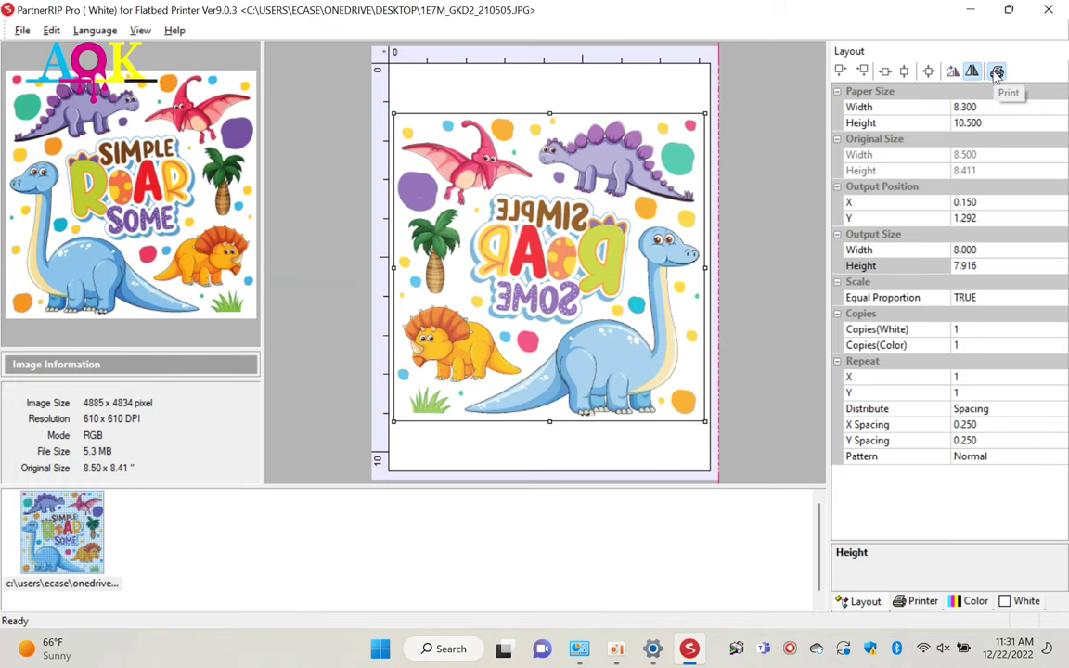
# Set the print job to COLOR+WHITE with Print Color First, keeping 100% White under any color
pyautogui.click(997, 72)
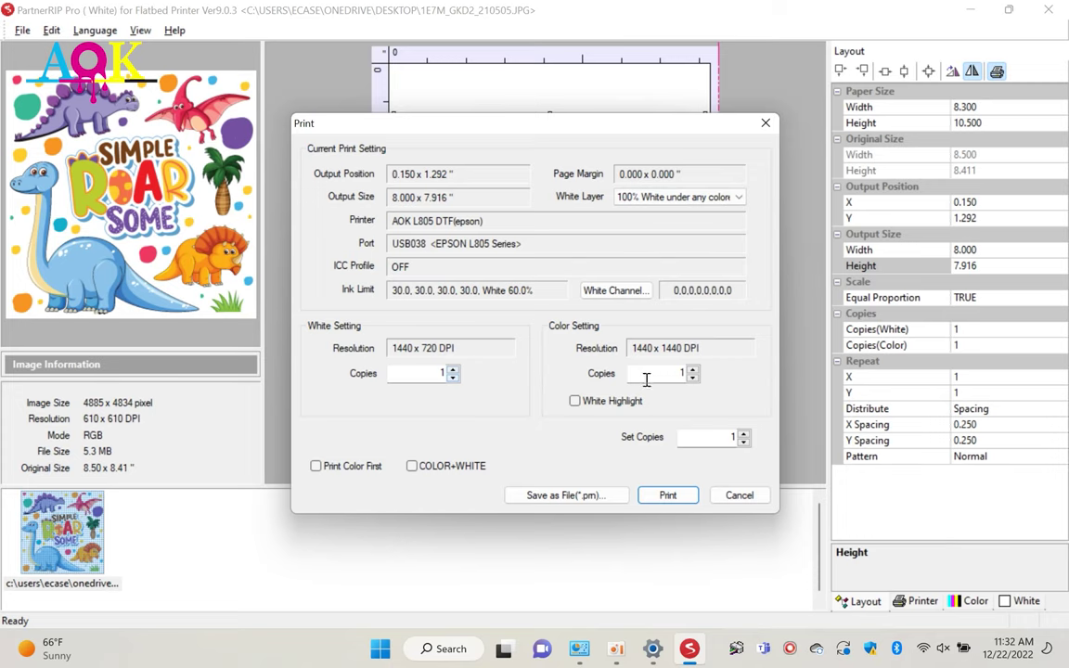
pyautogui.click(358, 467)
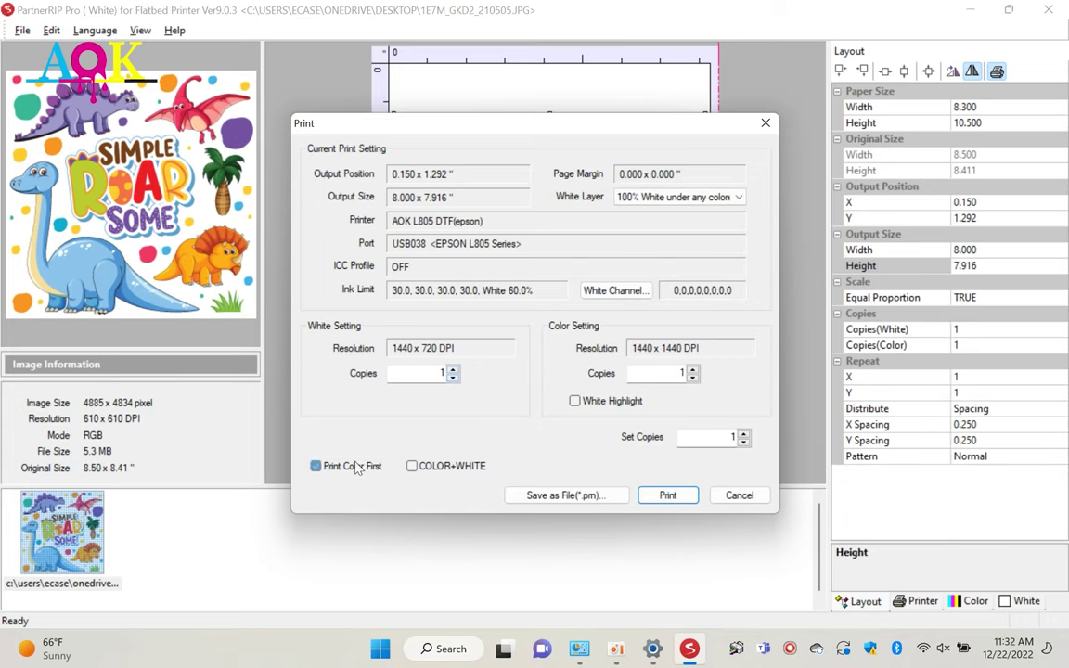
pyautogui.click(433, 467)
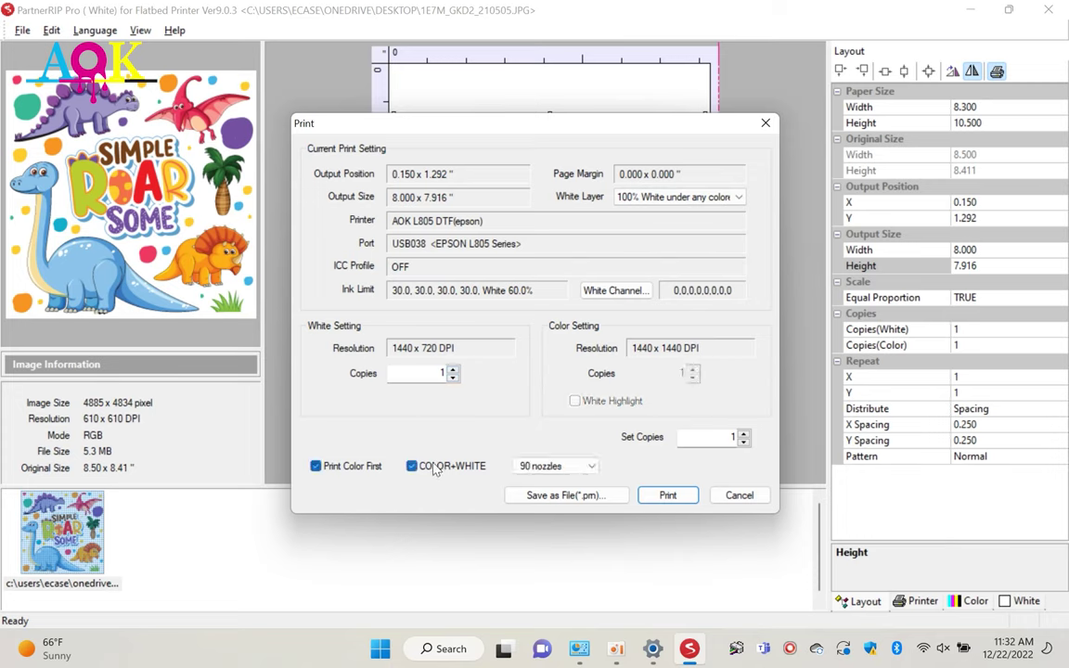
pyautogui.click(662, 197)
pyautogui.click(603, 215)
pyautogui.click(411, 466)
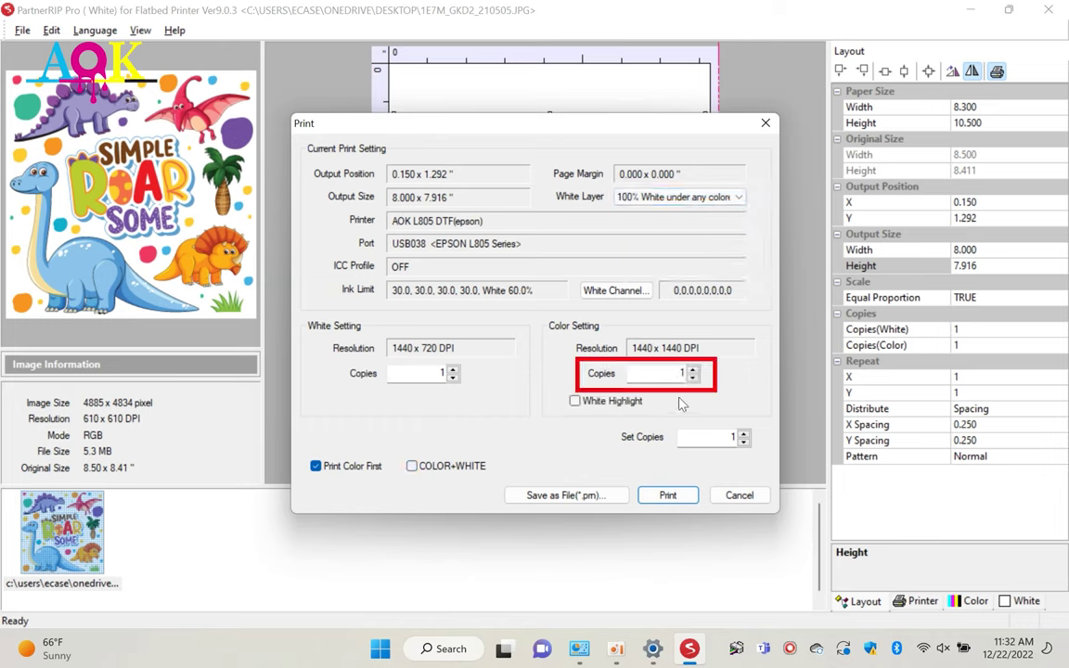
pyautogui.click(677, 374)
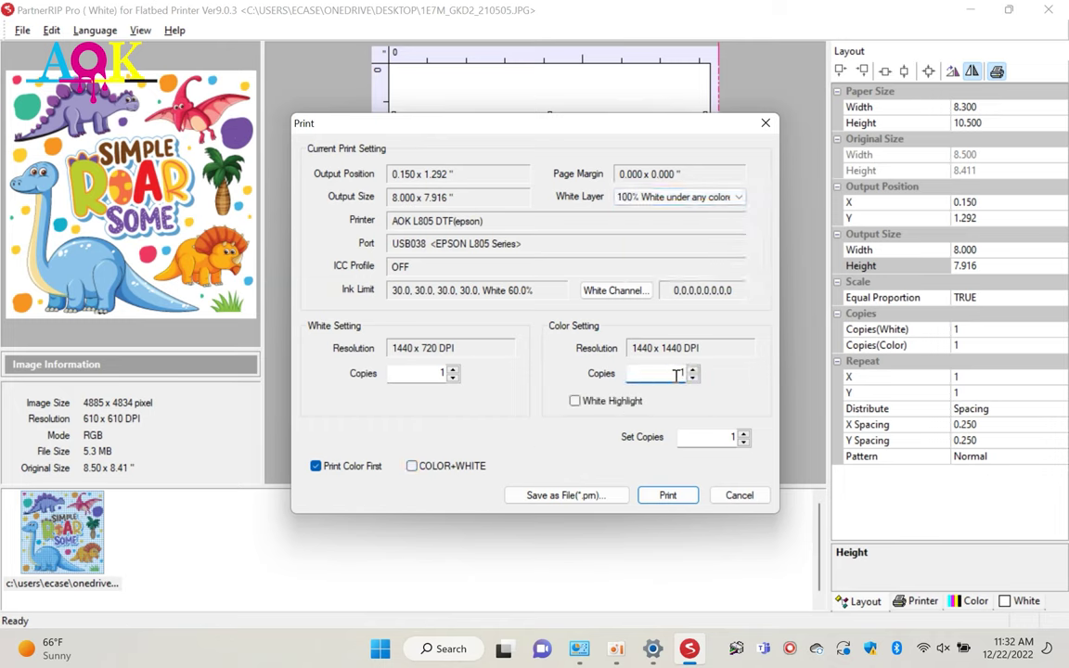
pyautogui.click(411, 466)
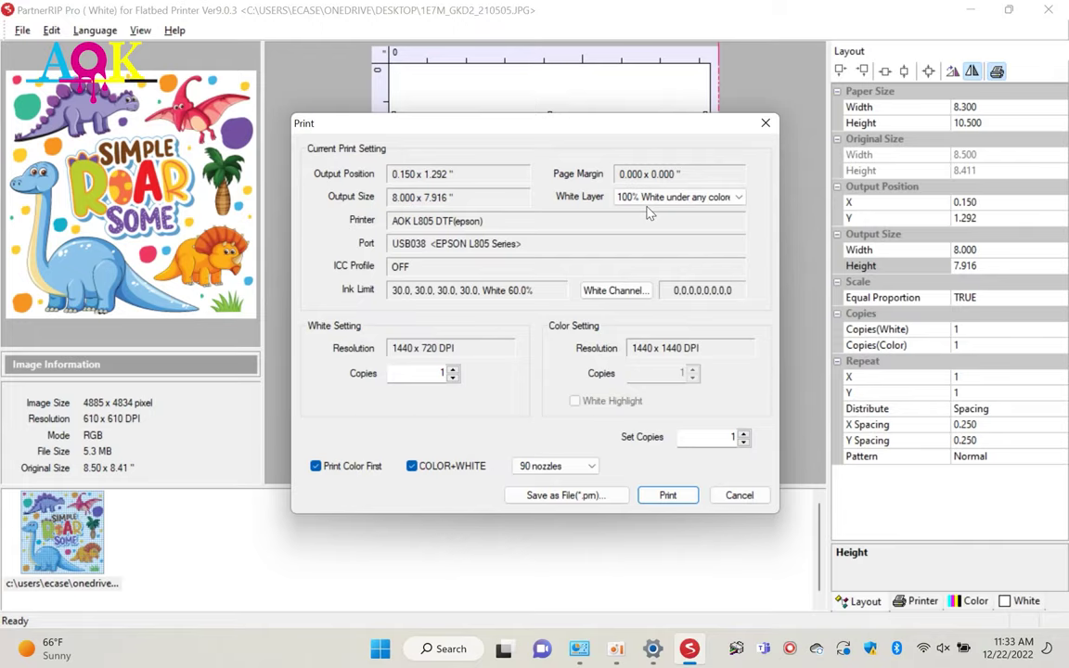
# Print the mirrored dinosaur job and let Prepare print finish
pyautogui.click(667, 496)
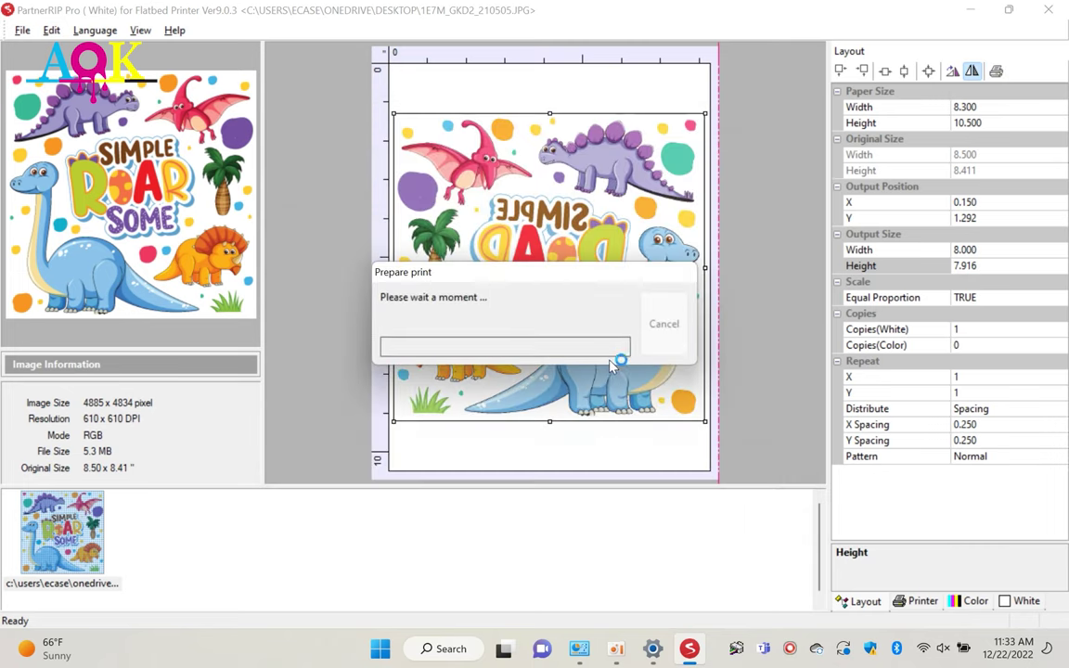